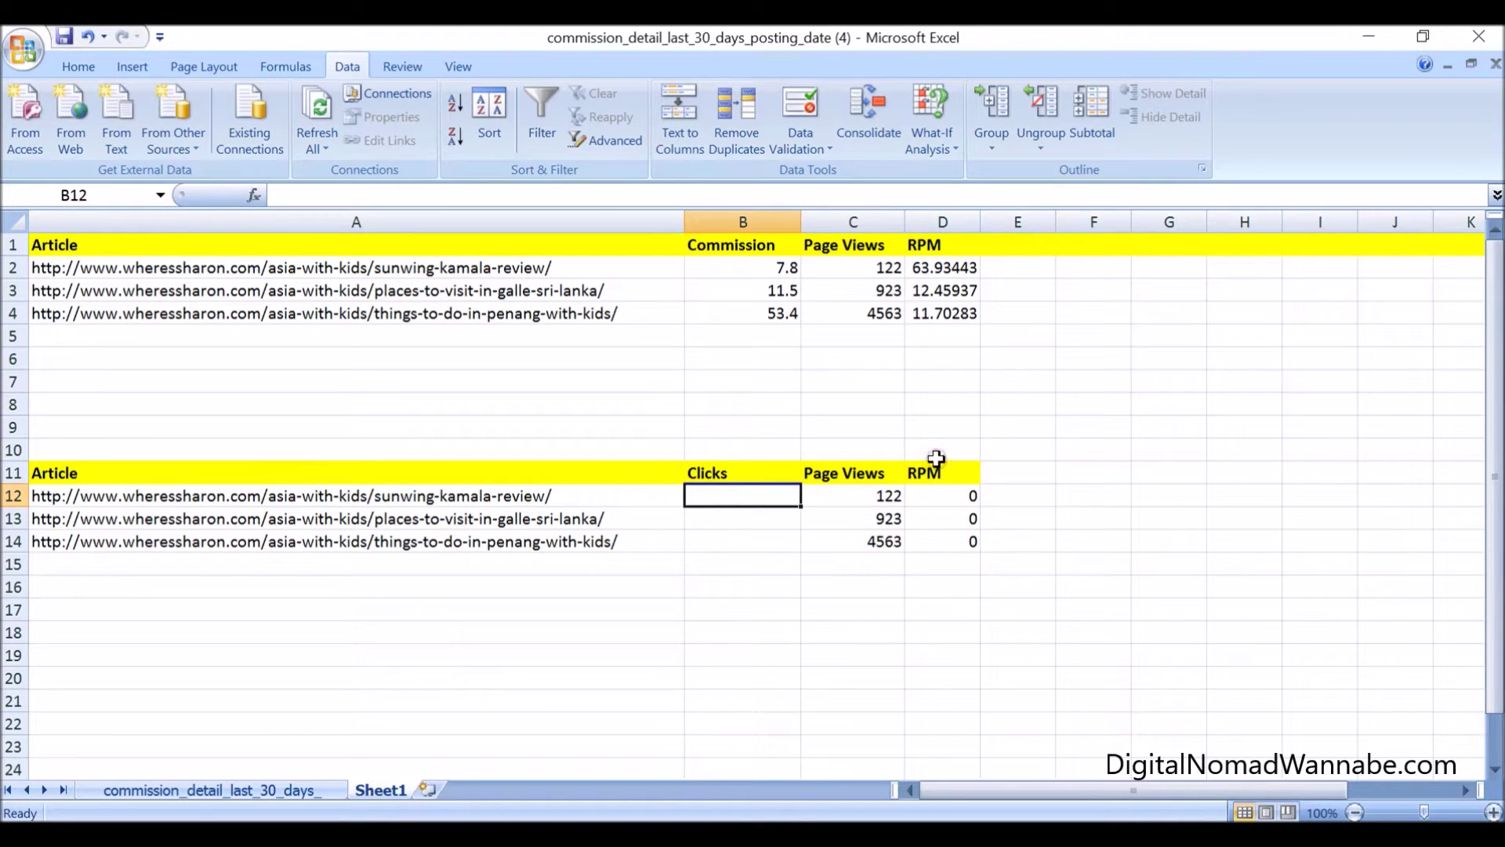
Select the empty Clicks cell B12 for the first article, then bring up the Top Events report.
{"action": "left_click", "coordinate": [939, 470]}
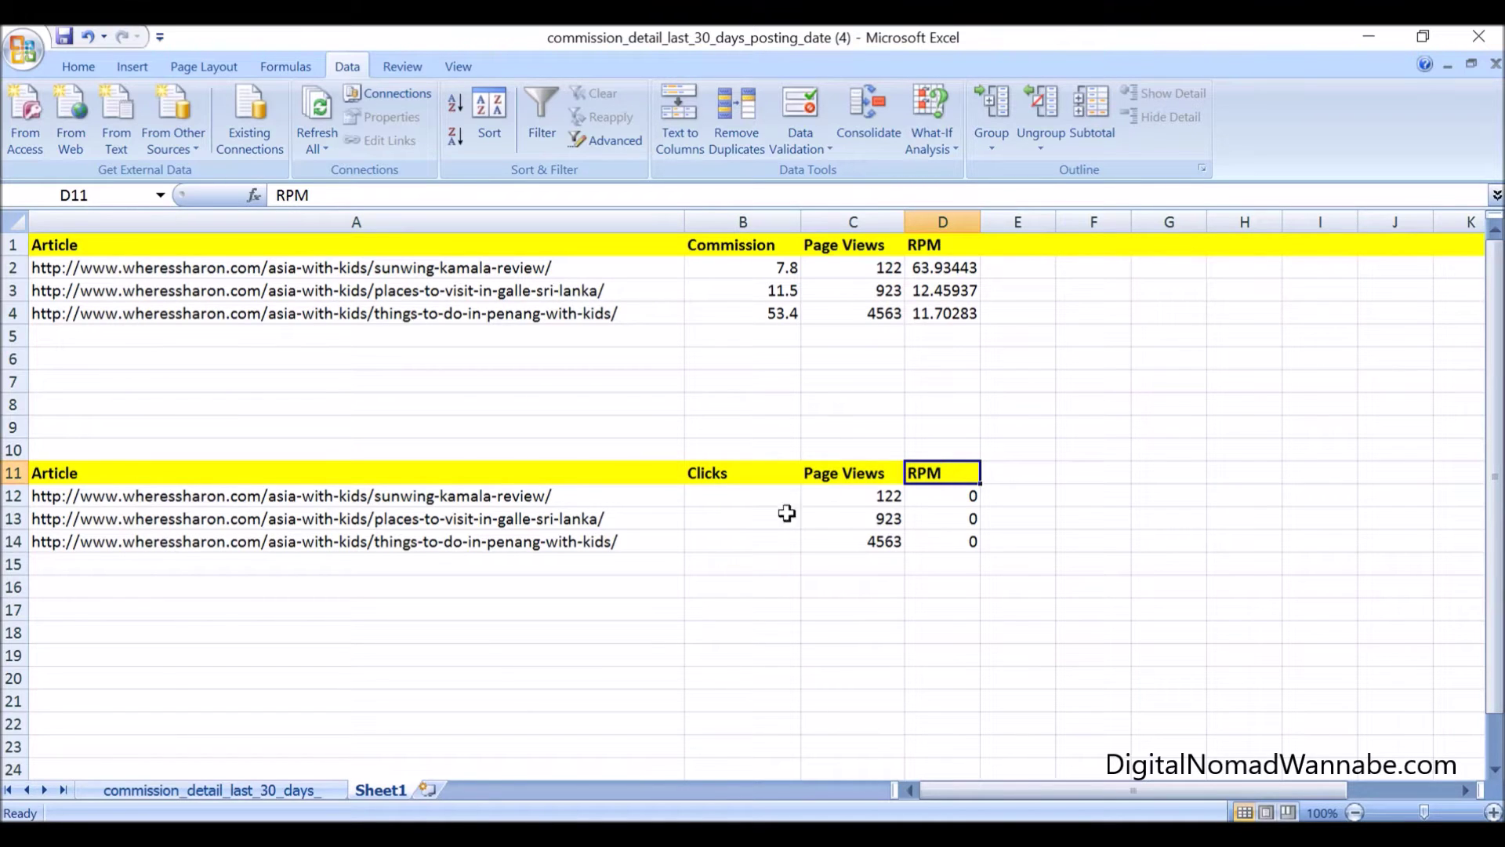
{"action": "left_click", "coordinate": [756, 499]}
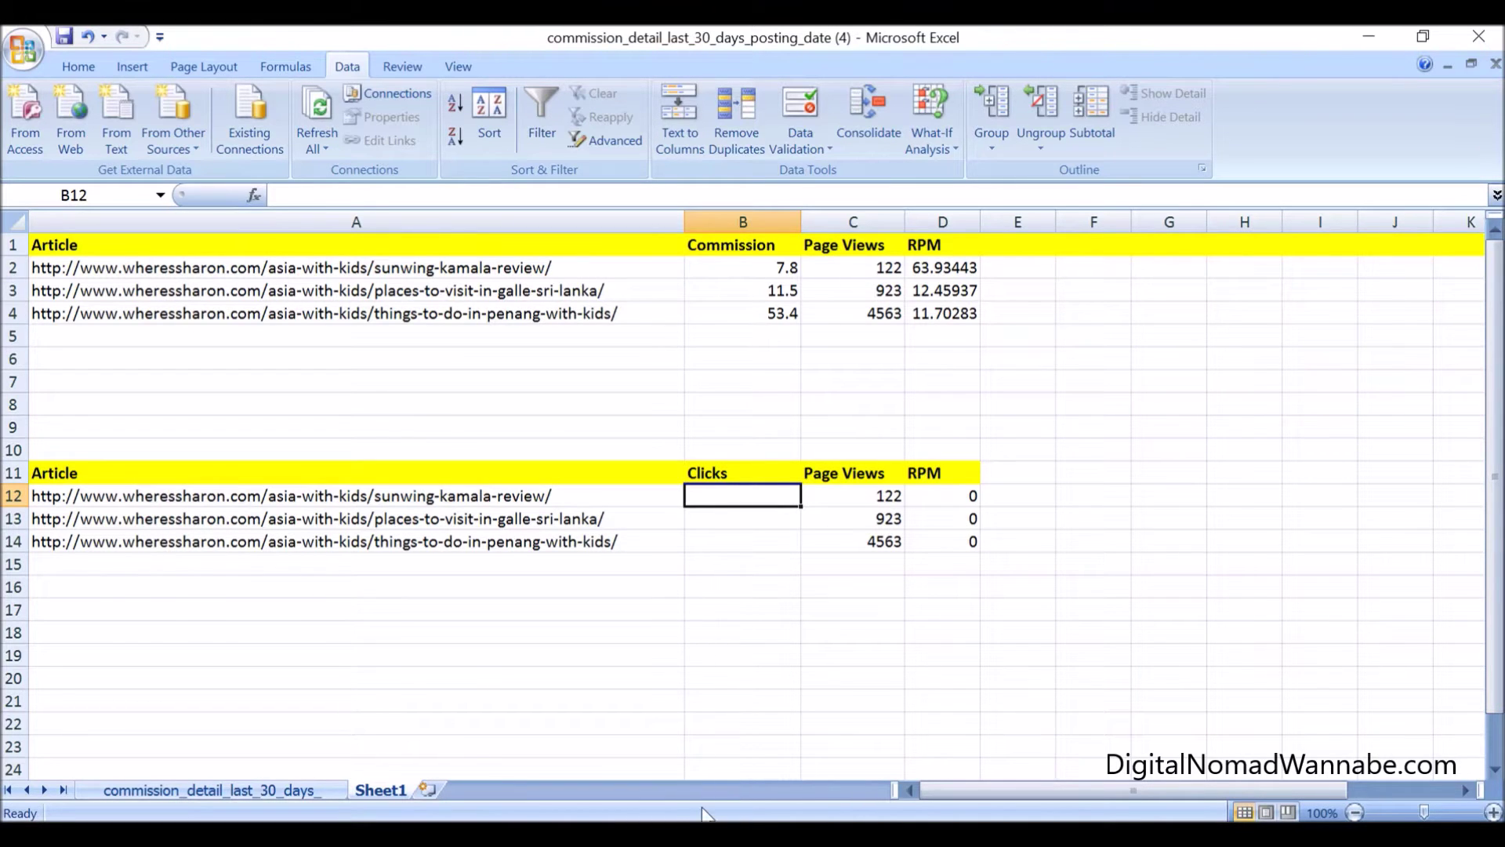
{"action": "mouse_move", "coordinate": [703, 819]}
{"action": "left_click", "coordinate": [925, 680]}
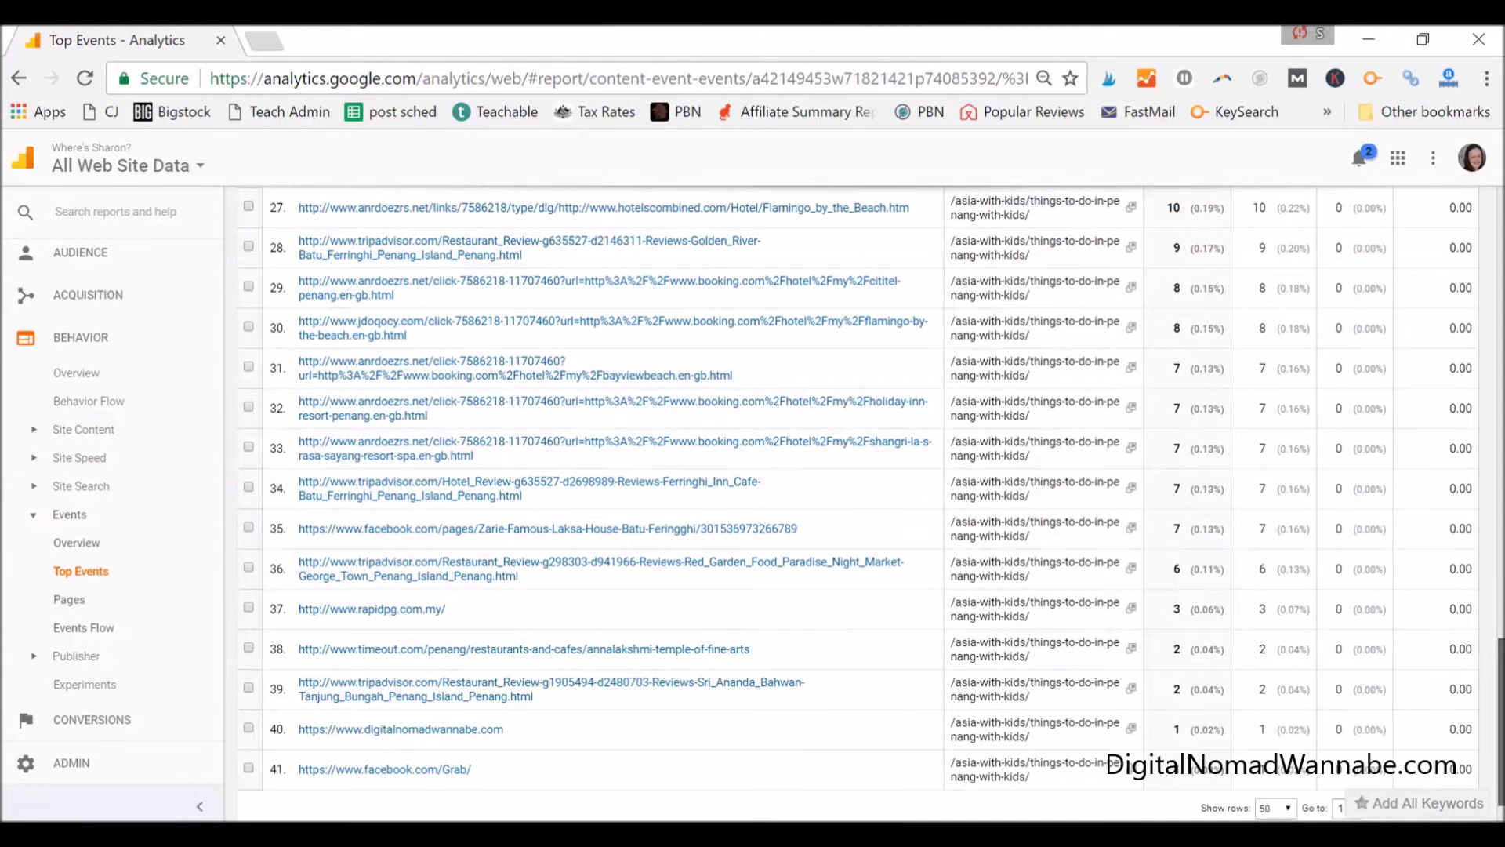
{"action": "scroll", "coordinate": [1501, 508], "scroll_direction": "up", "scroll_amount": 9}
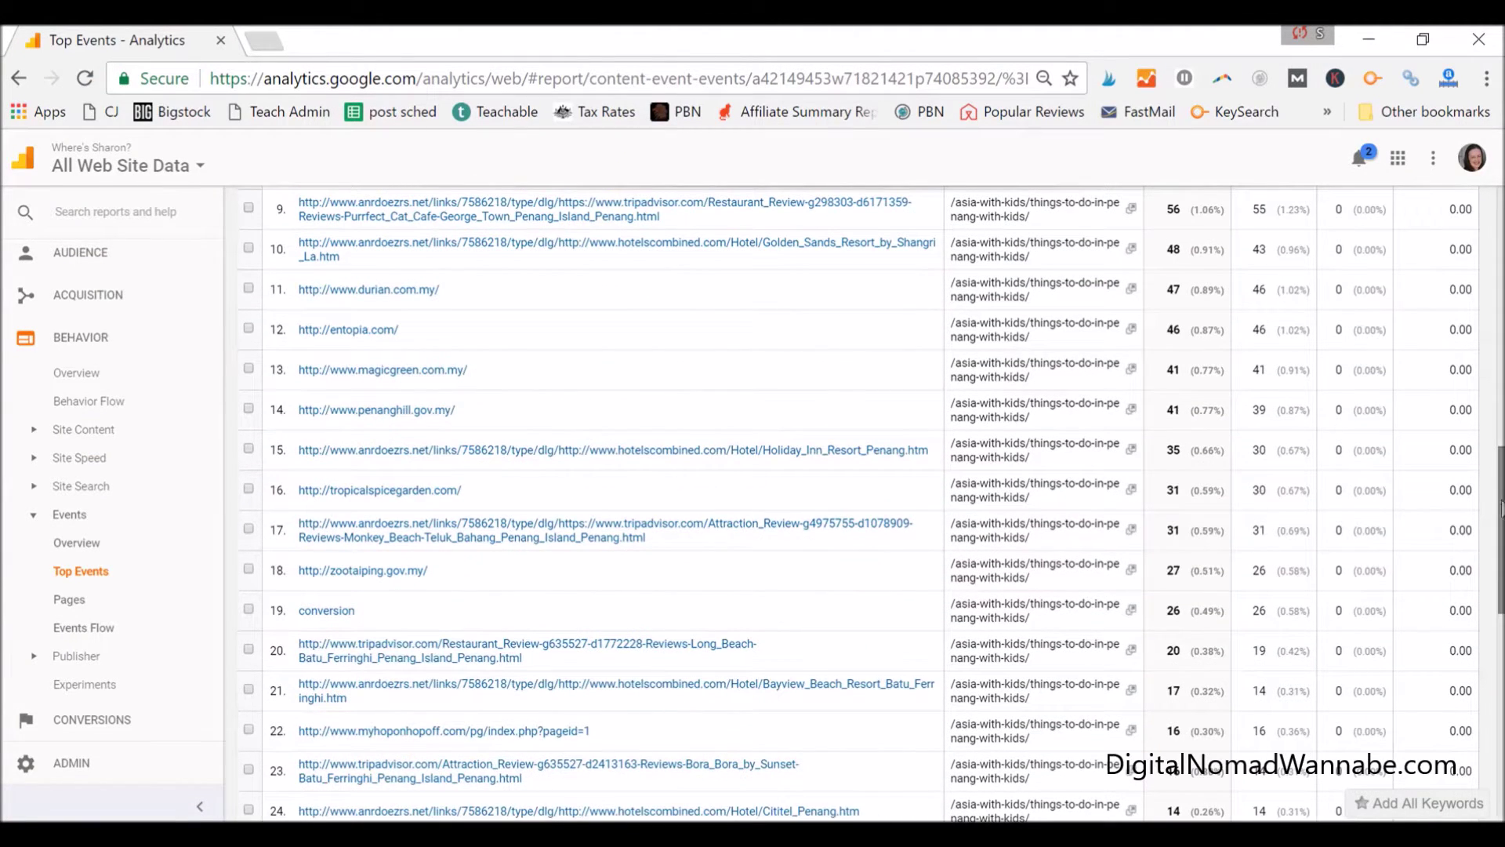
{"action": "left_click_drag", "start_coordinate": [1501, 508], "coordinate": [1500, 379]}
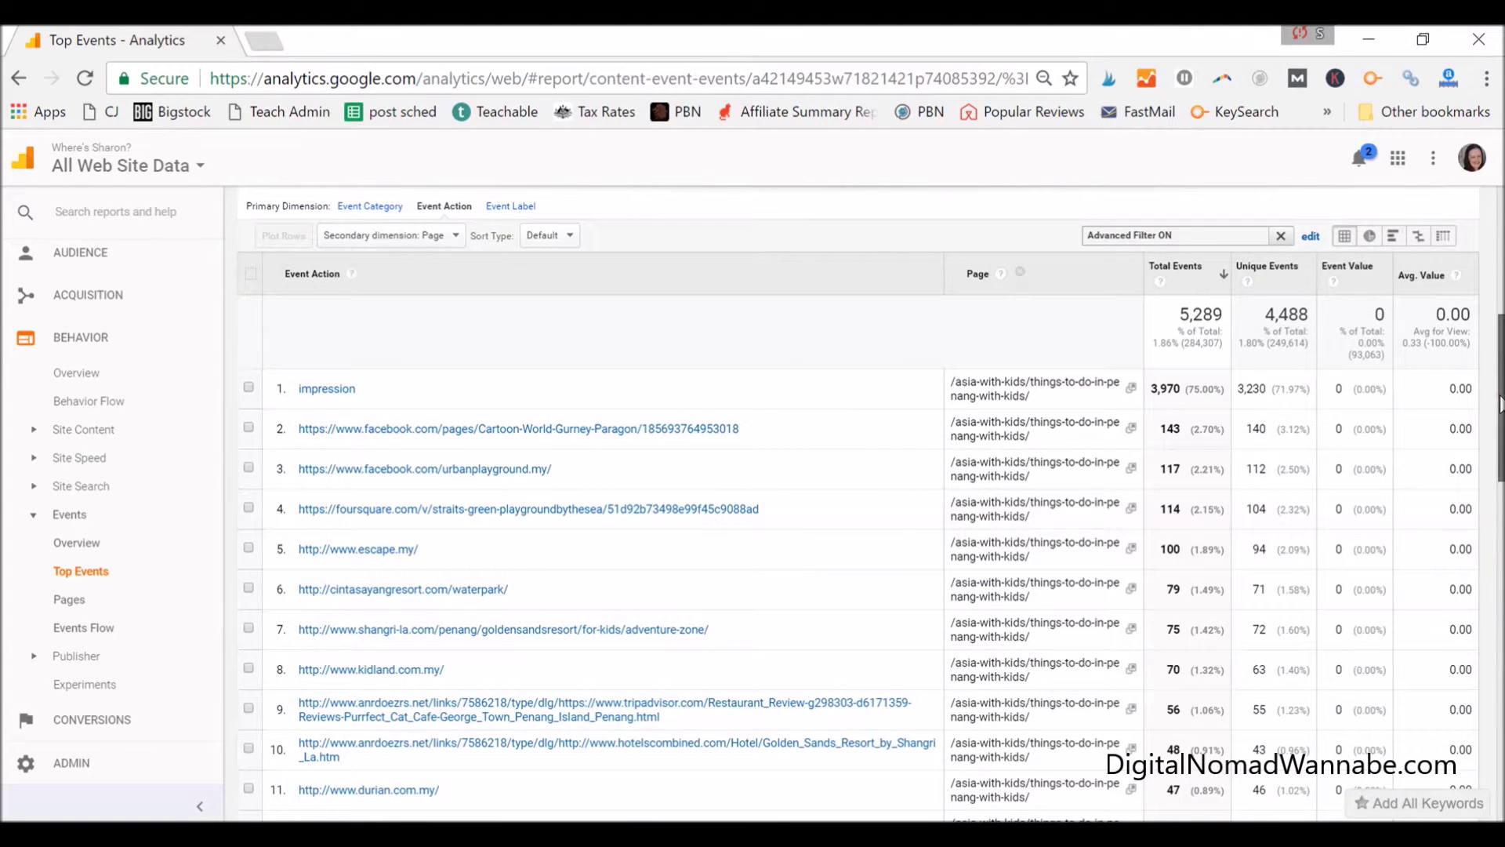
{"action": "left_click_drag", "start_coordinate": [1500, 379], "coordinate": [1488, 302]}
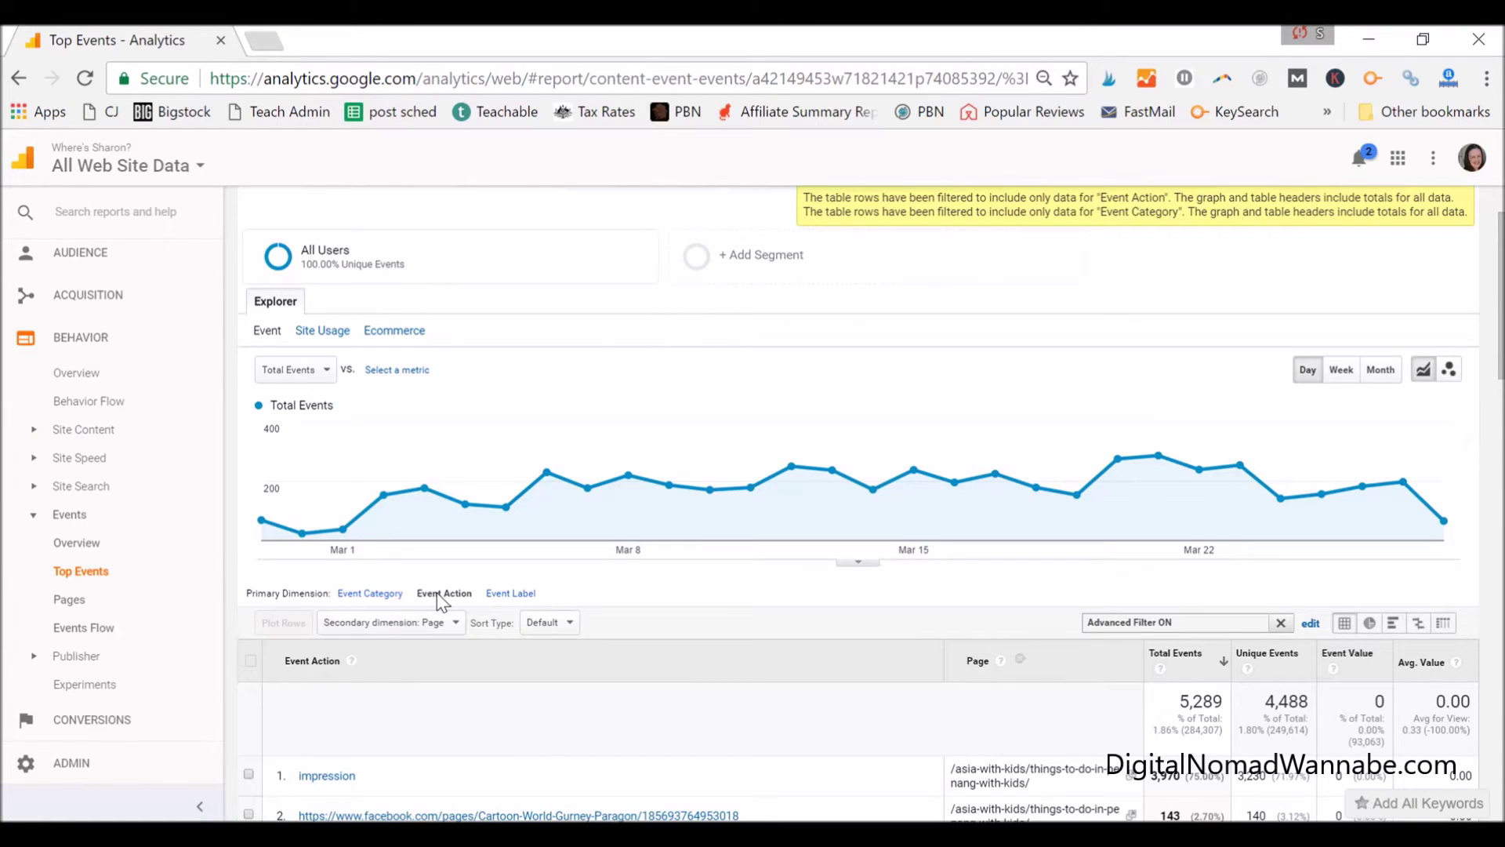
Change the advanced Page filter value to /asia-with-kids/sunwing-kamala-review/ and apply it.
{"action": "left_click", "coordinate": [1310, 623]}
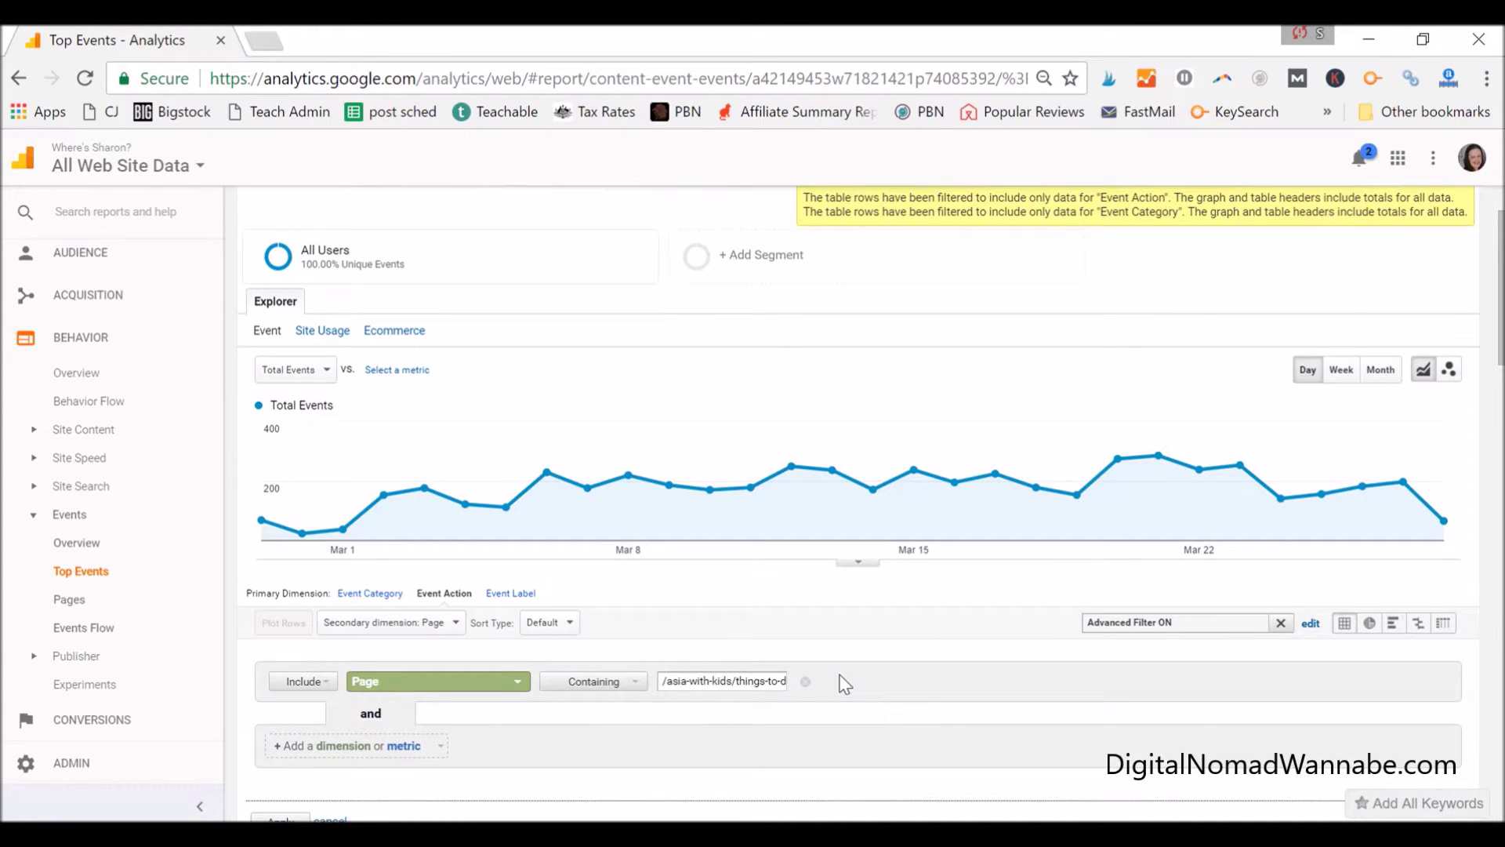
{"action": "left_click", "coordinate": [401, 685]}
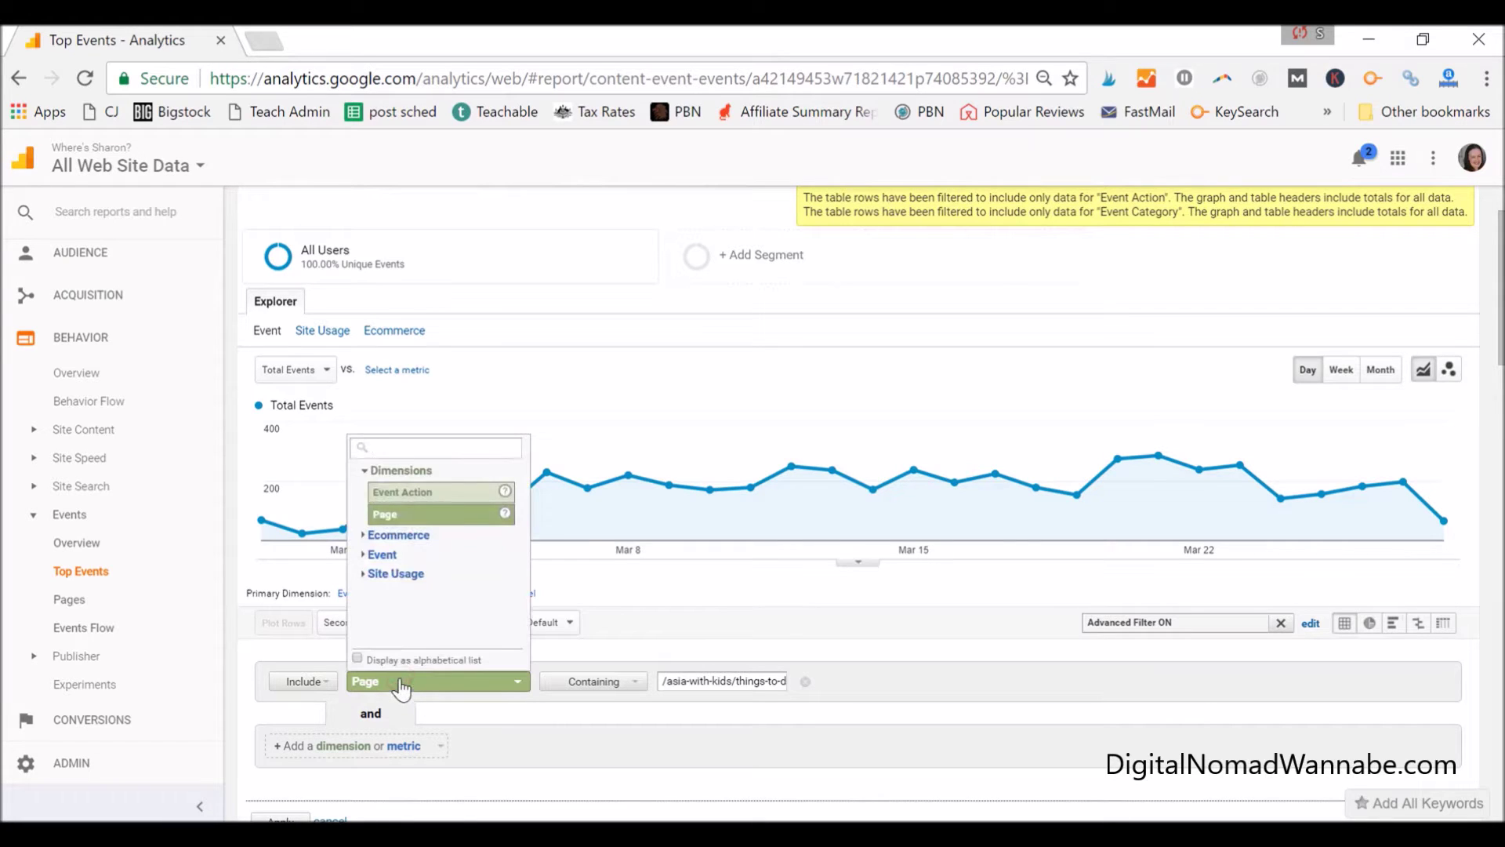
{"action": "left_click", "coordinate": [400, 682]}
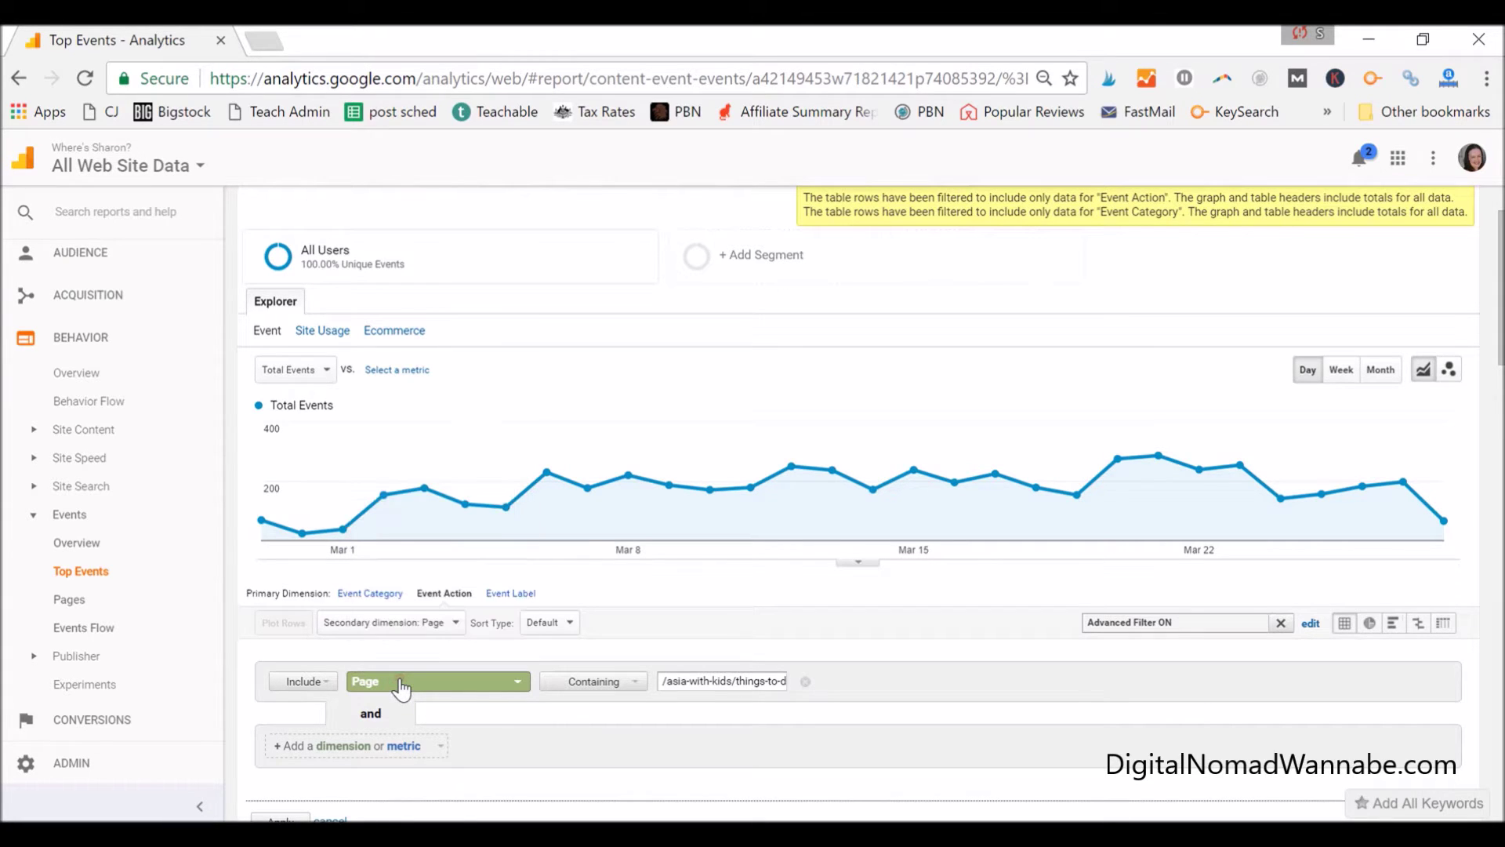
{"action": "triple_click", "coordinate": [741, 687]}
{"action": "type", "text": "sunwing"}
{"action": "type", "text": "-kids/"}
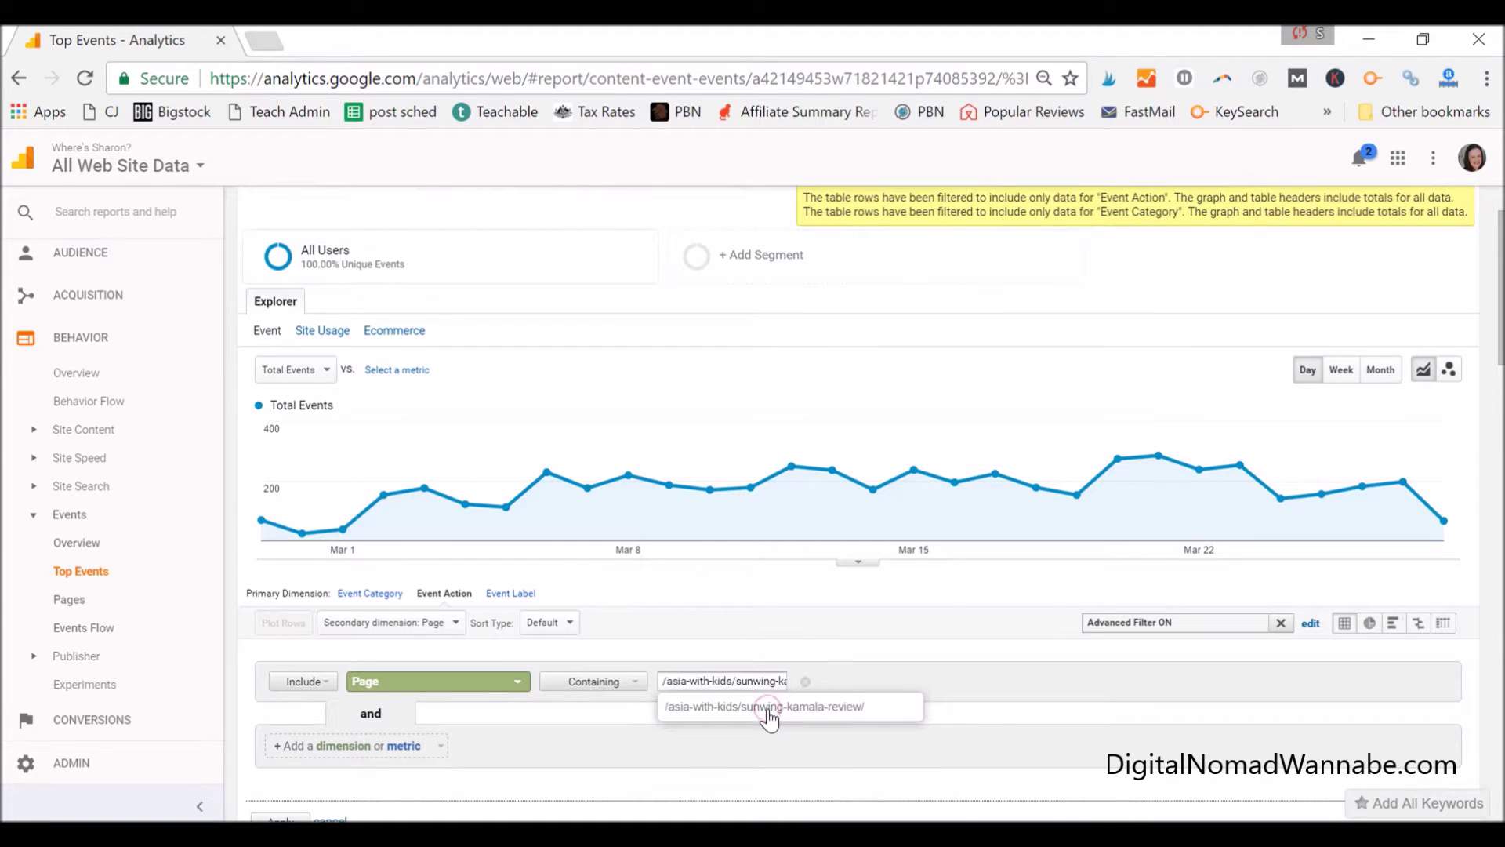
{"action": "left_click", "coordinate": [769, 716]}
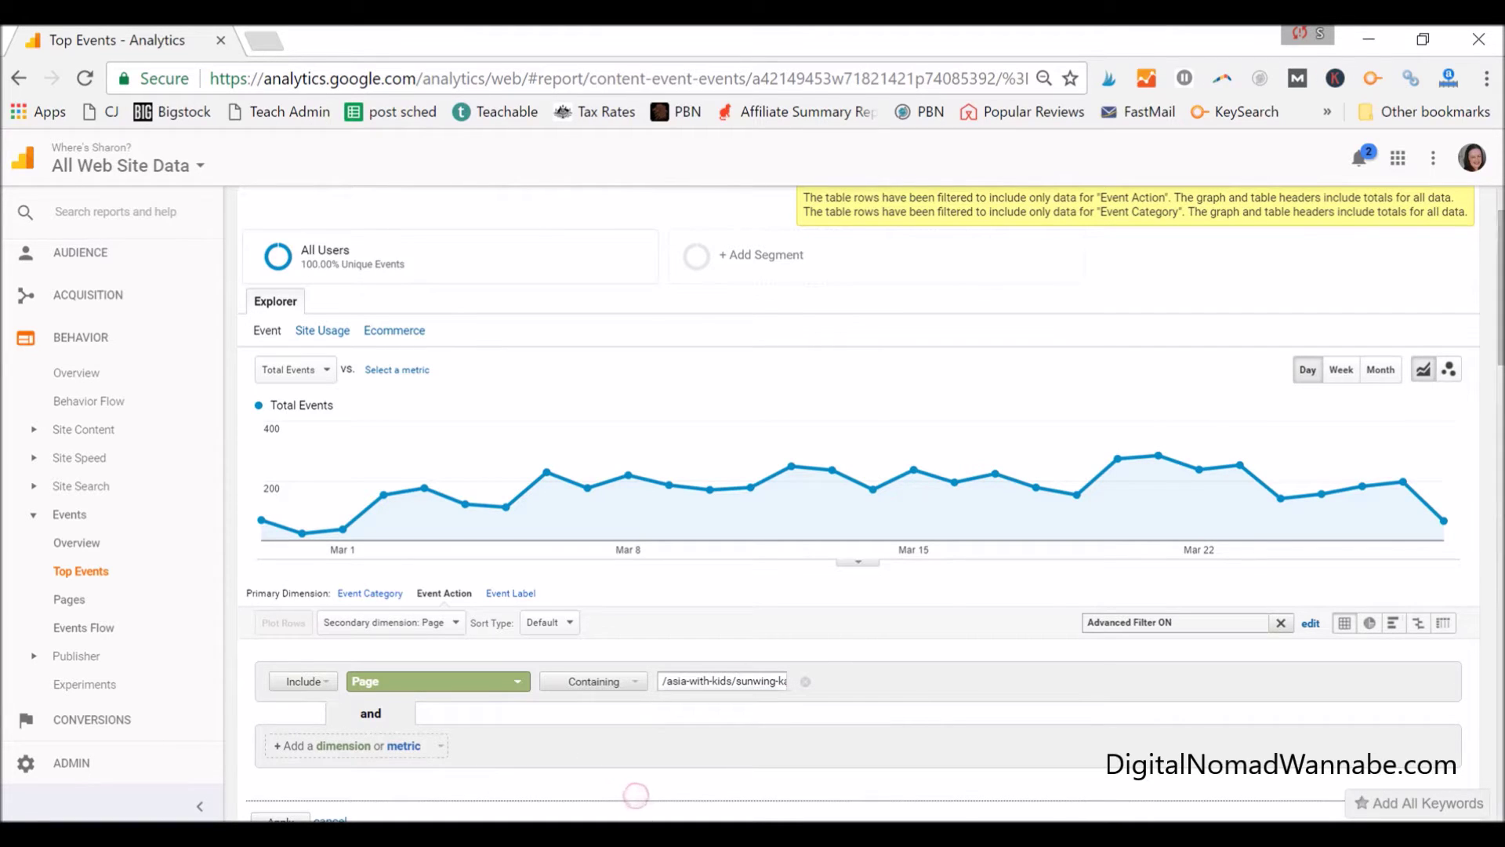
{"action": "scroll", "coordinate": [658, 569], "scroll_direction": "down", "scroll_amount": 2}
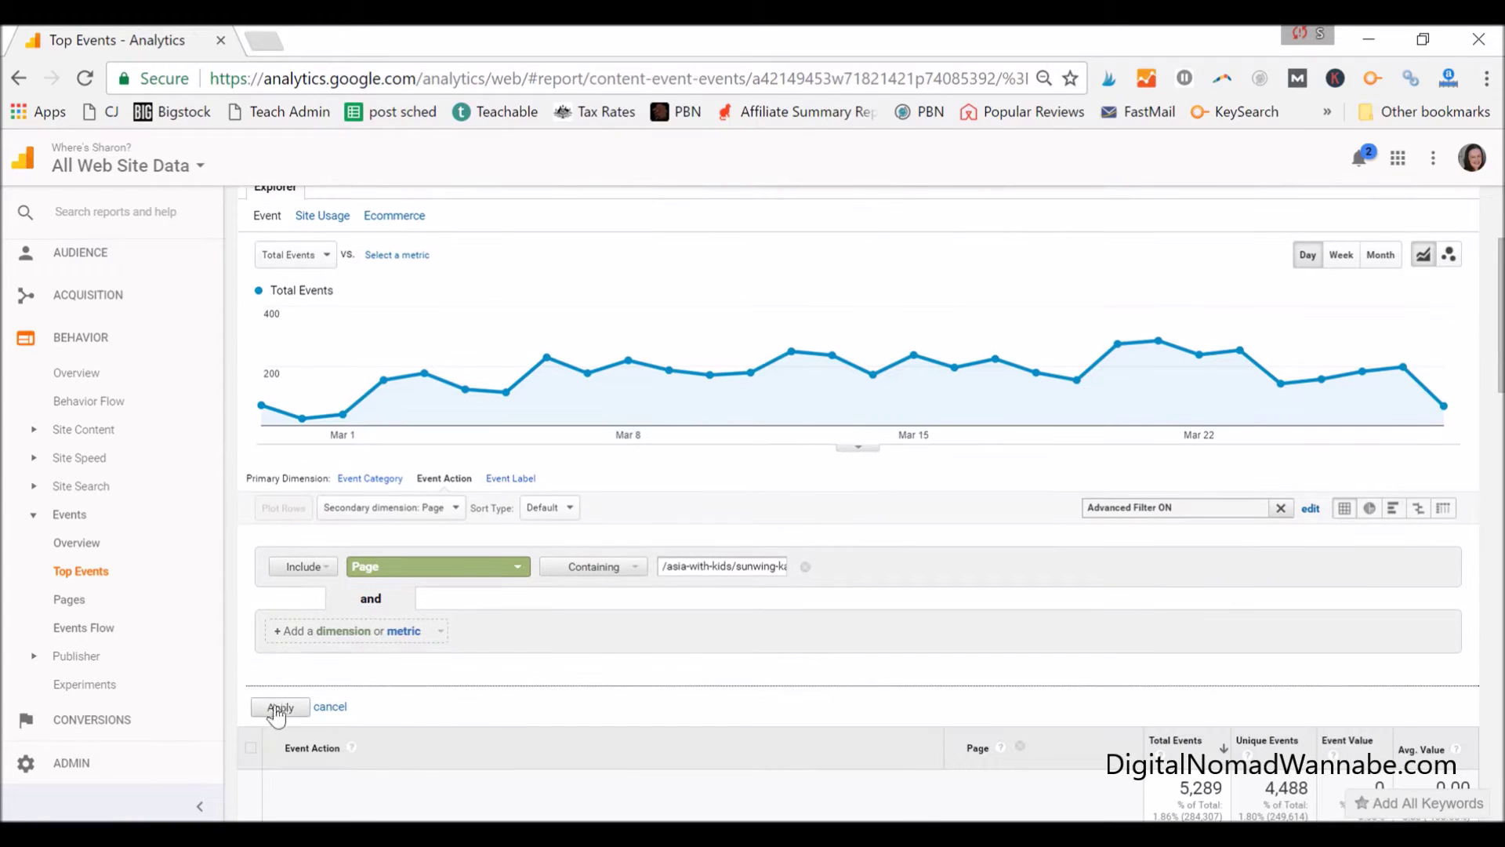
{"action": "left_click", "coordinate": [279, 710]}
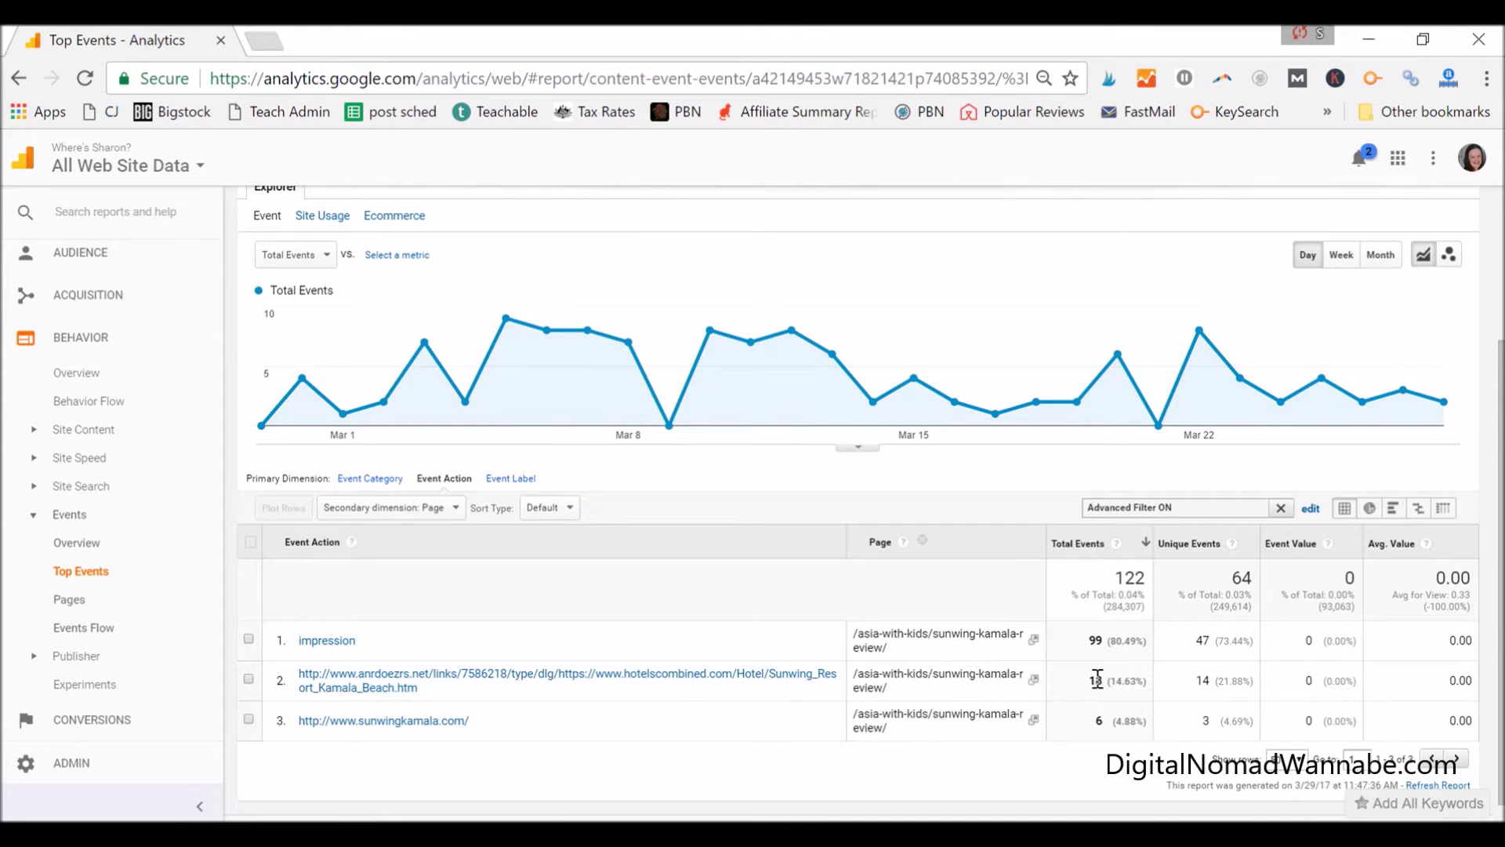
Read the 18 Total Events for the hotelscombined link on the Sunwing Kamala page.
{"action": "mouse_move", "coordinate": [867, 784]}
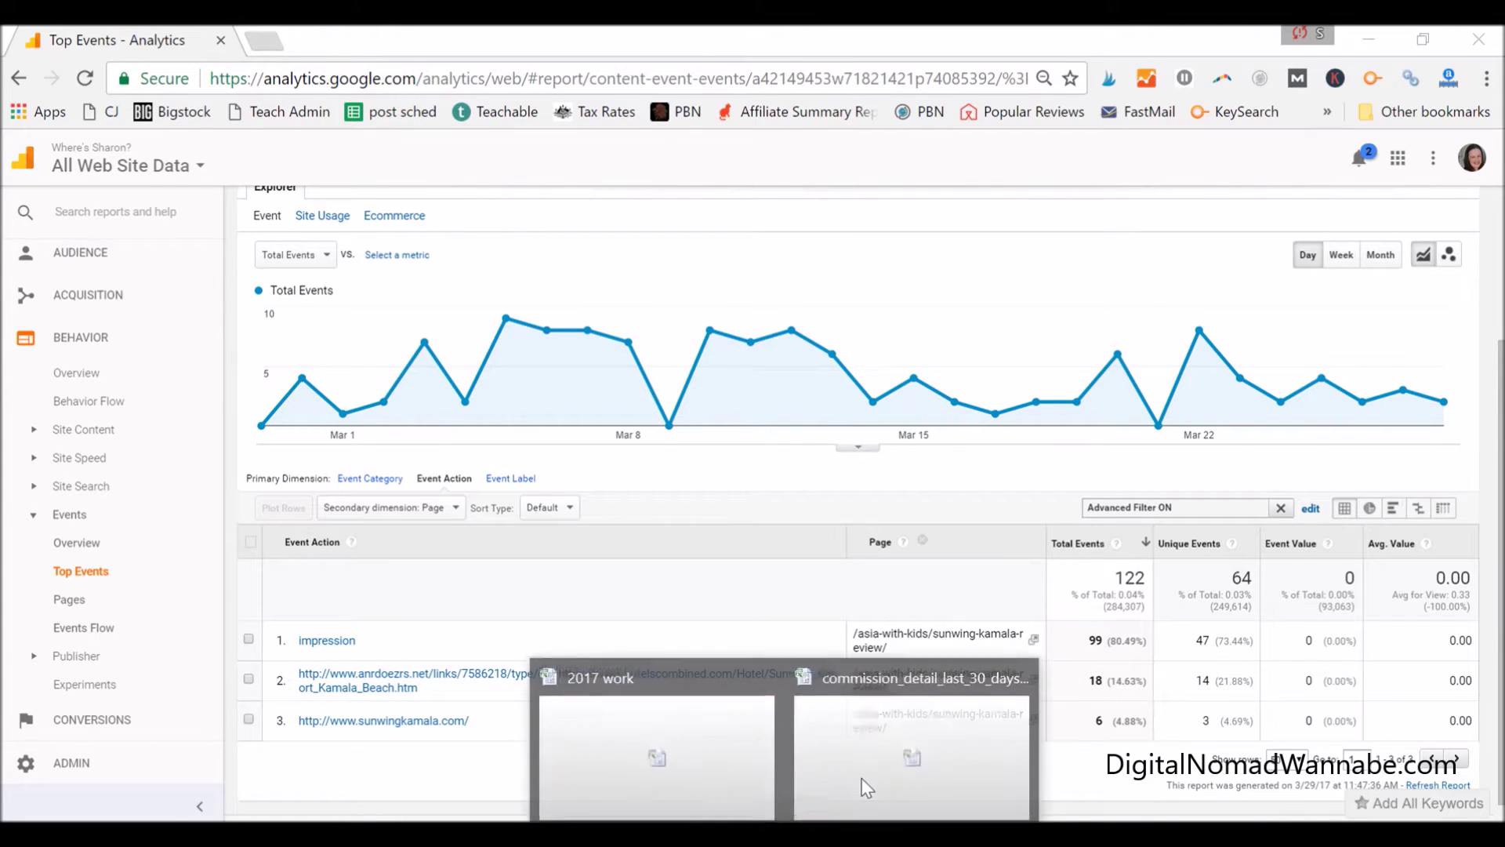
Enter 18 clicks for the Sunwing Kamala review in B12 and return to Google Analytics.
{"action": "left_click", "coordinate": [874, 736]}
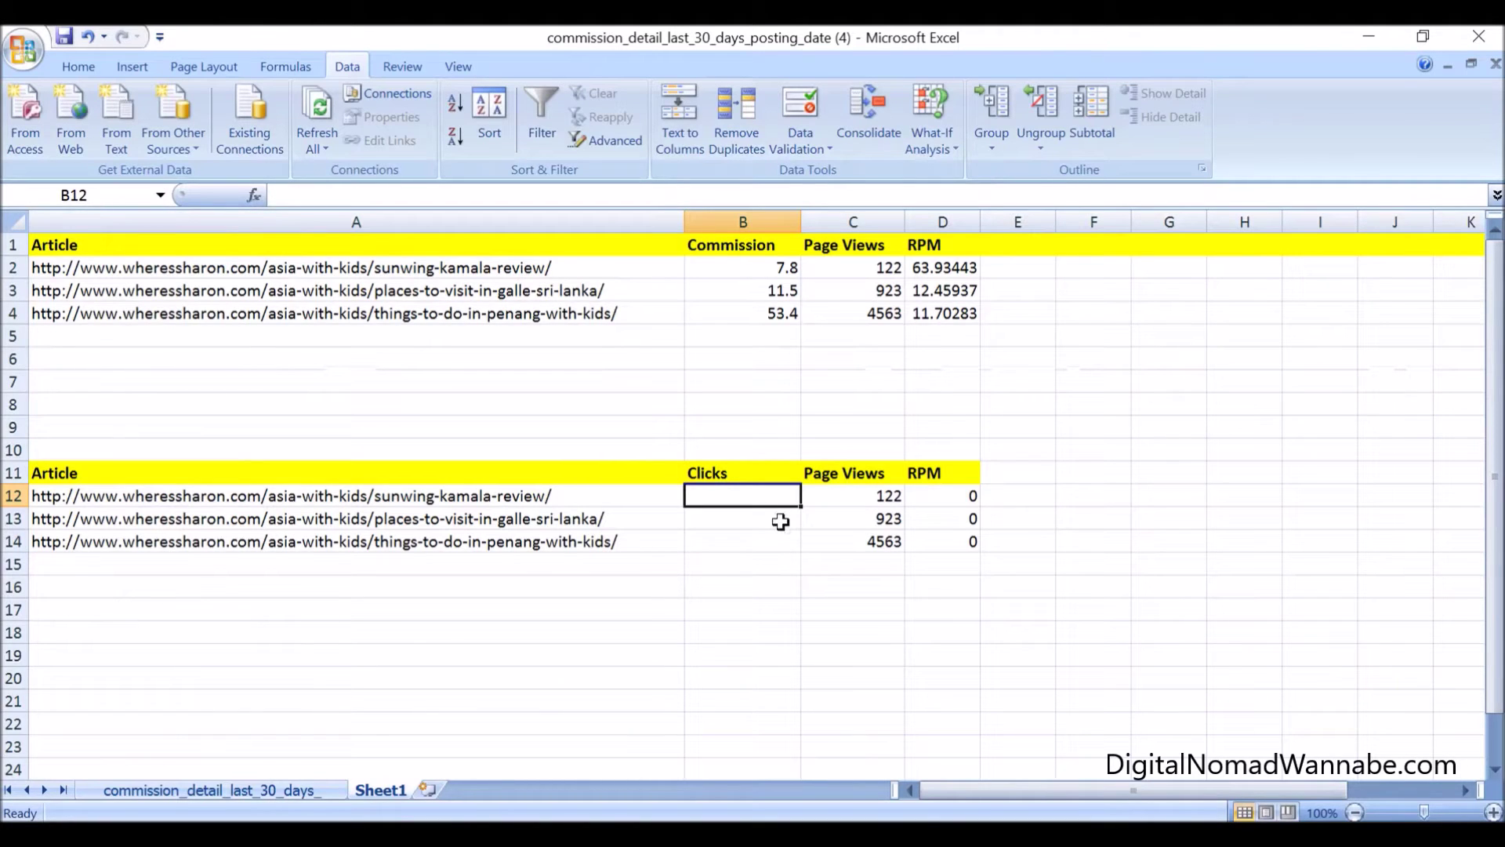
{"action": "type", "text": "18"}
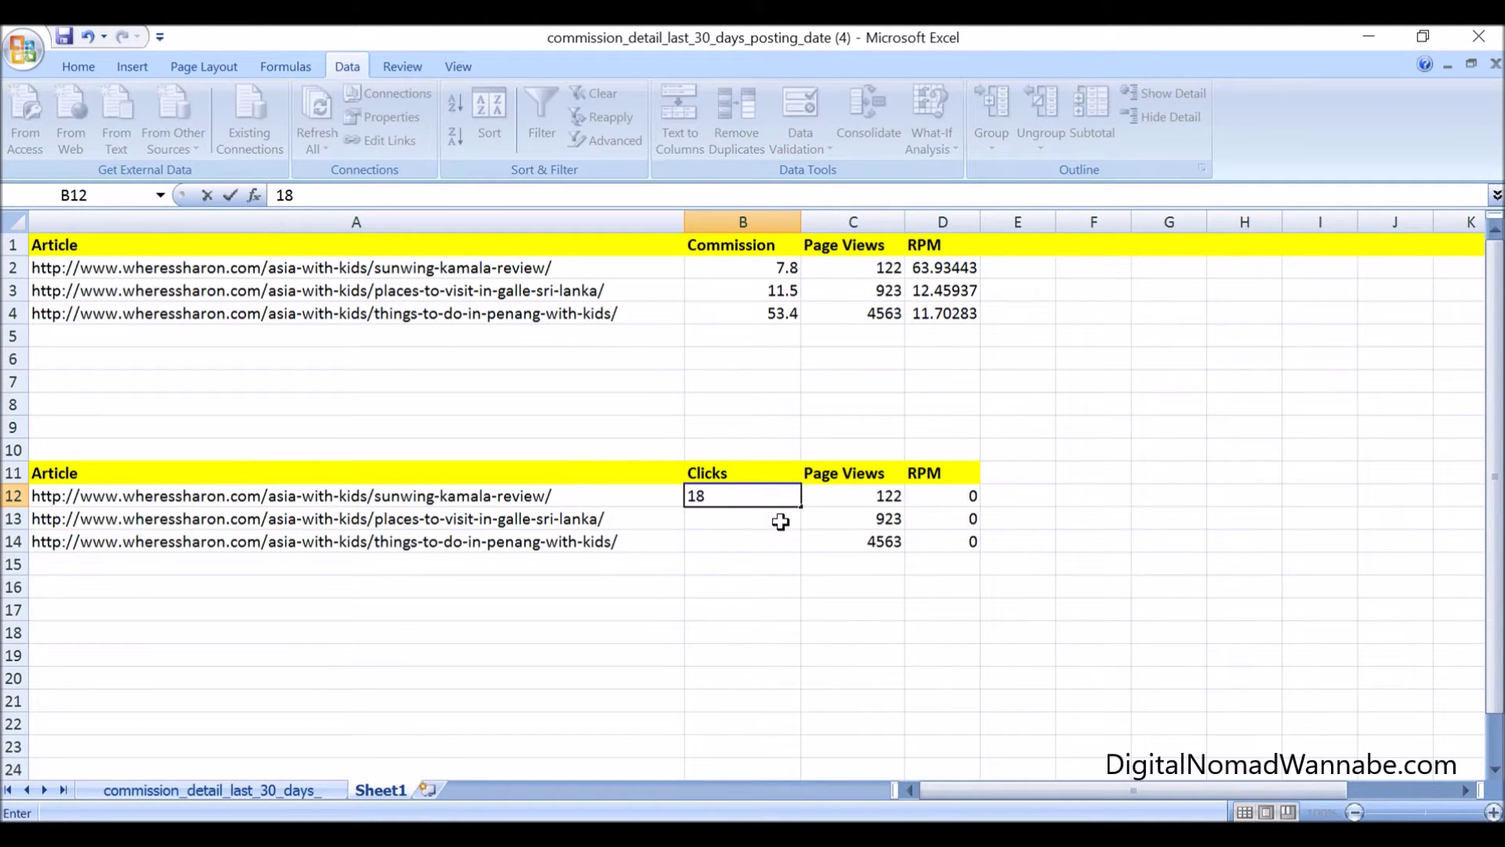
{"action": "key", "text": "Return"}
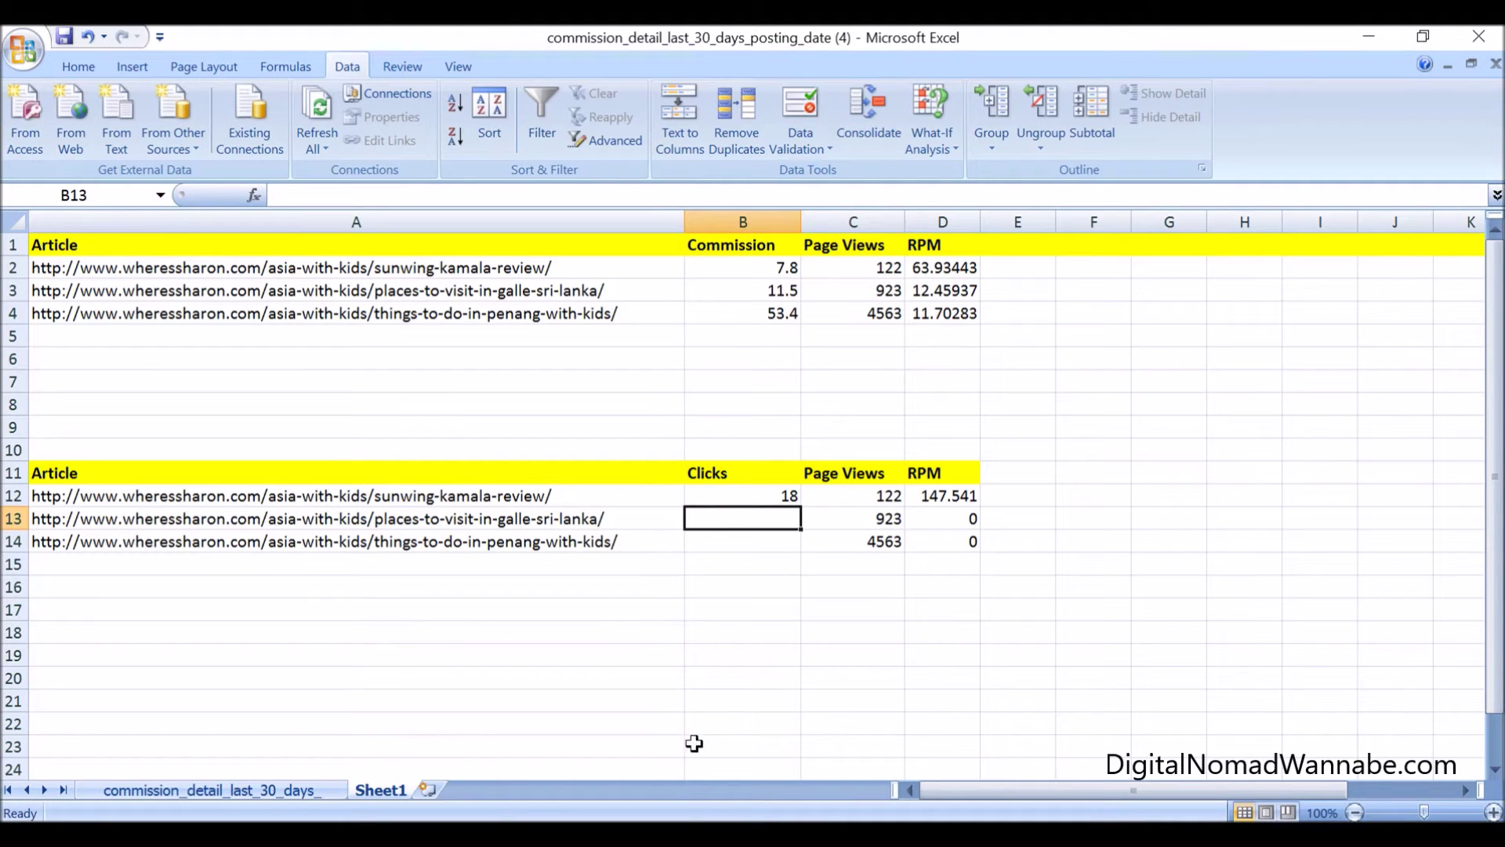
{"action": "mouse_move", "coordinate": [668, 834]}
{"action": "left_click", "coordinate": [925, 733]}
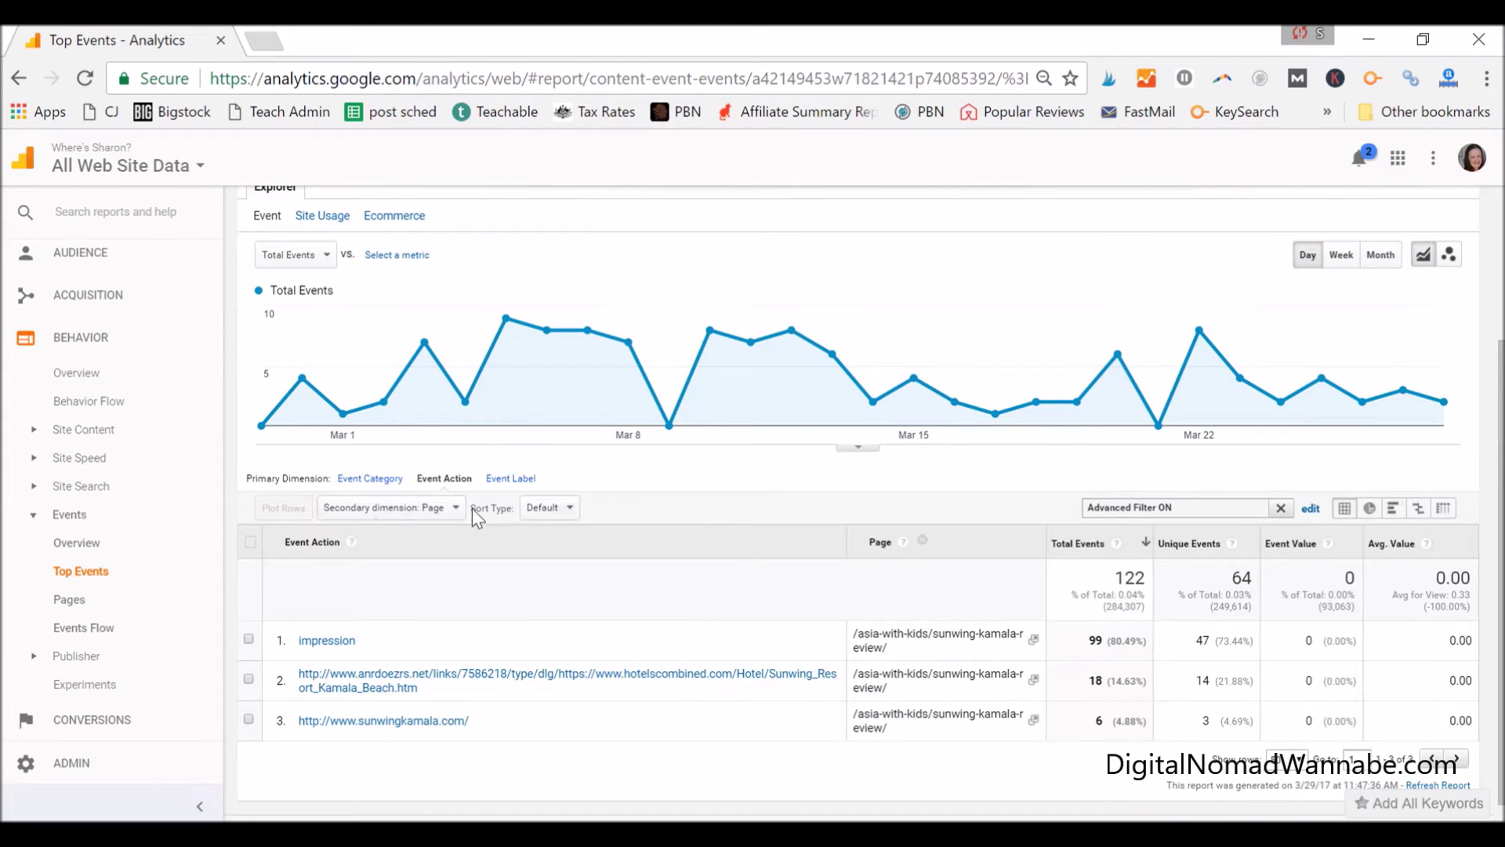
Set the Page filter to places-to-visit-in-galle-sri-lanka, apply it, and review all event rows.
{"action": "left_click", "coordinate": [1311, 508]}
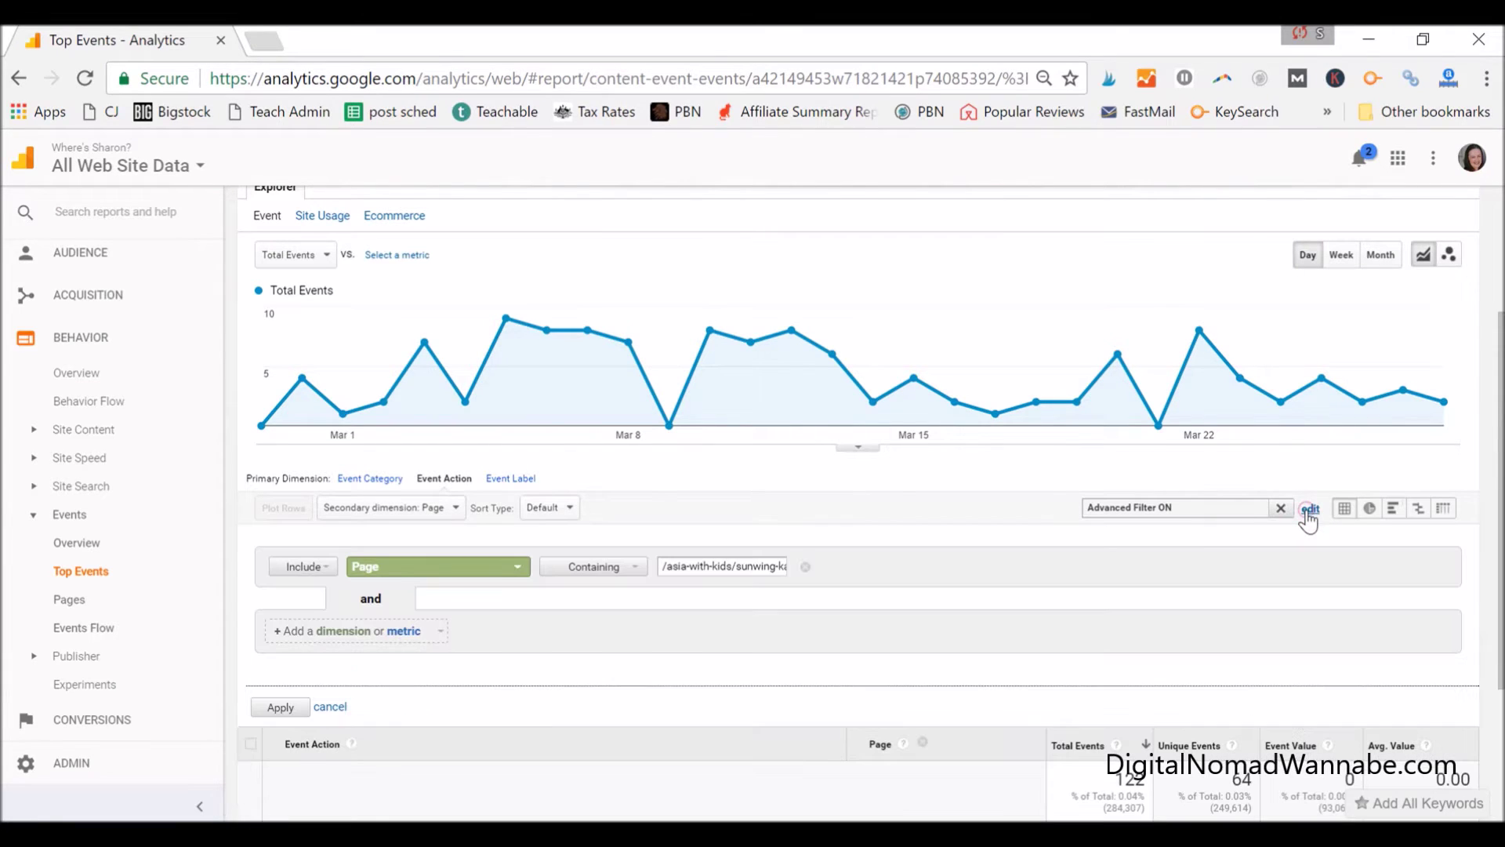
{"action": "triple_click", "coordinate": [726, 566]}
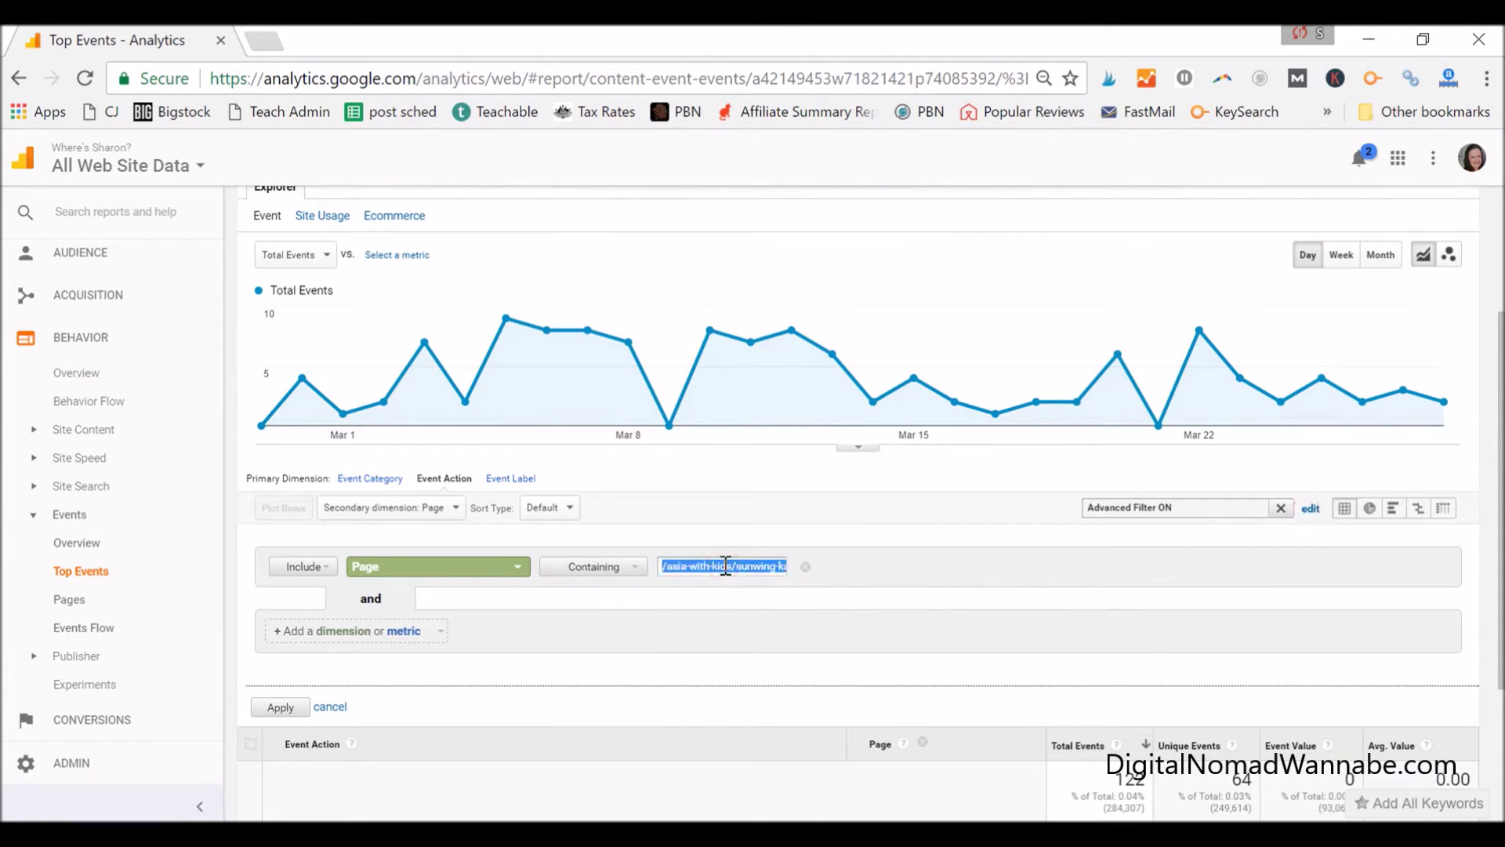
{"action": "type", "text": "gall"}
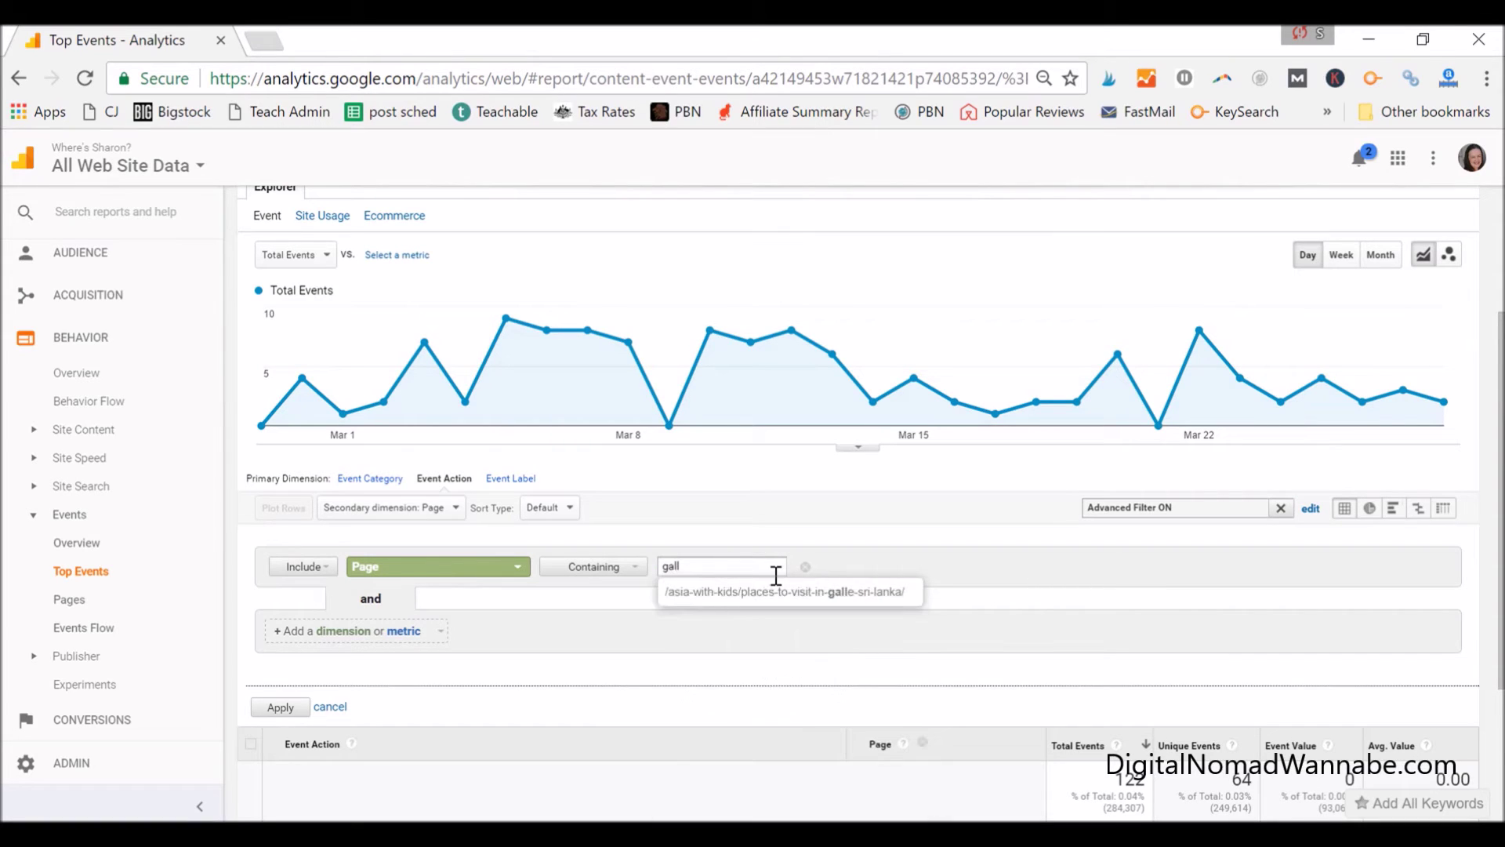
{"action": "left_click", "coordinate": [776, 591]}
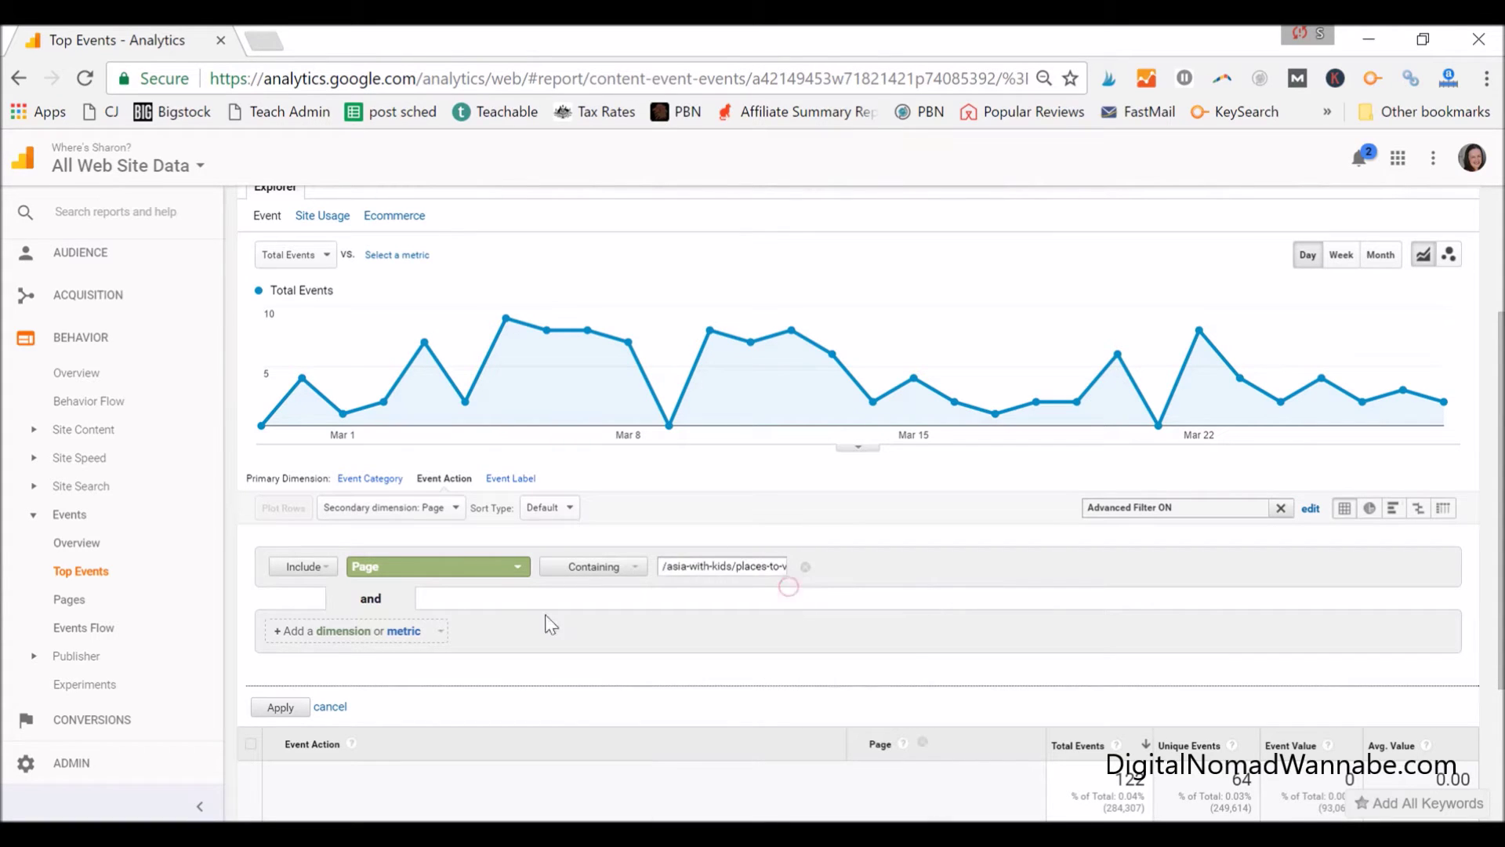
{"action": "left_click", "coordinate": [279, 709]}
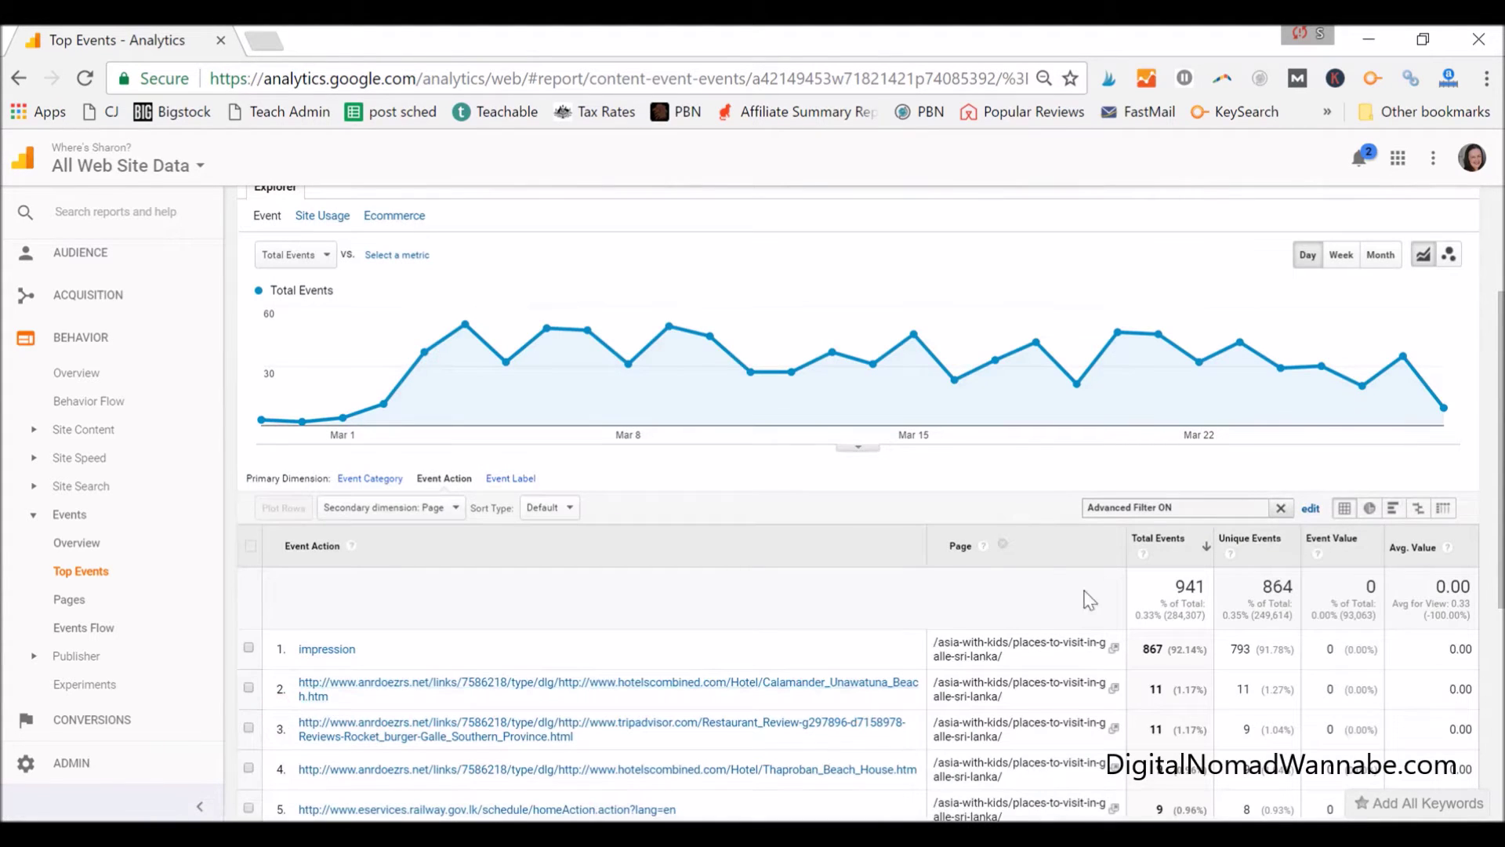
{"action": "scroll", "coordinate": [1090, 599], "scroll_direction": "down", "scroll_amount": 5}
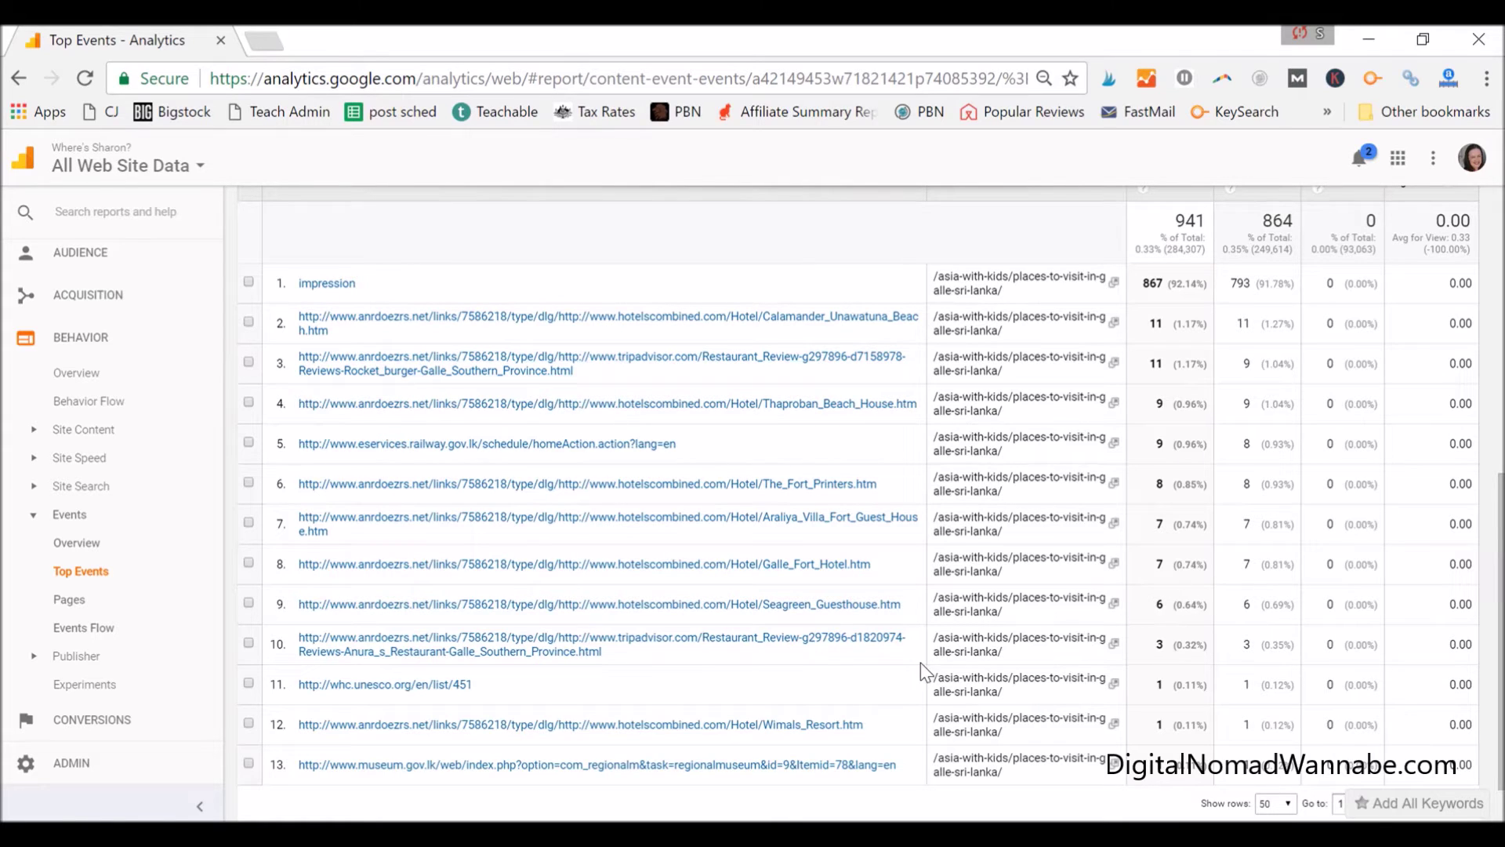
{"action": "left_click", "coordinate": [788, 819]}
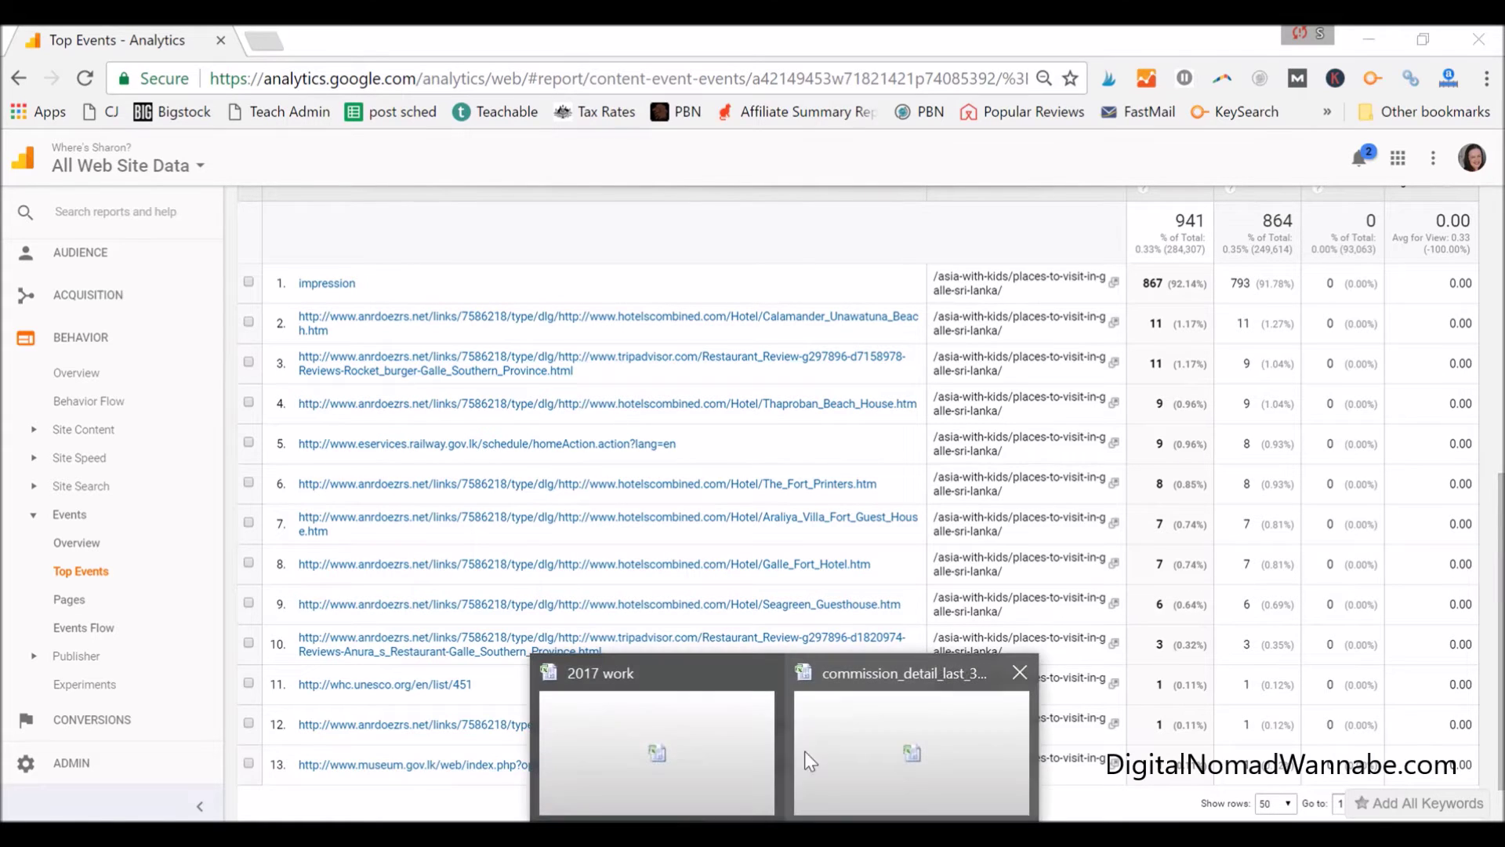
Enter 63 clicks for Galle in B13 and 180 clicks for Penang in B14.
{"action": "left_click", "coordinate": [883, 697]}
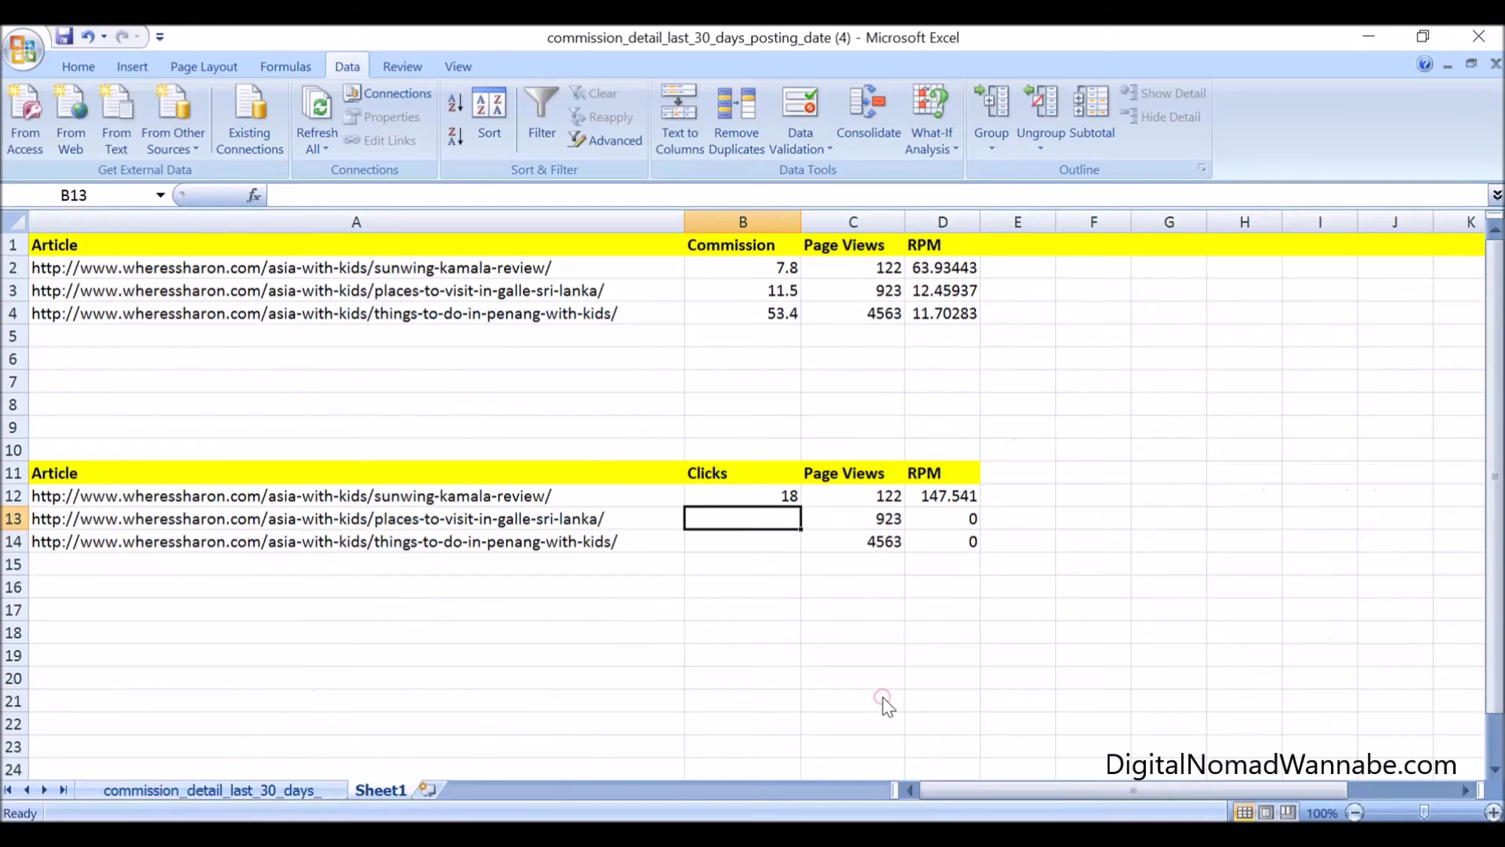
{"action": "type", "text": "63"}
{"action": "key", "text": "Return"}
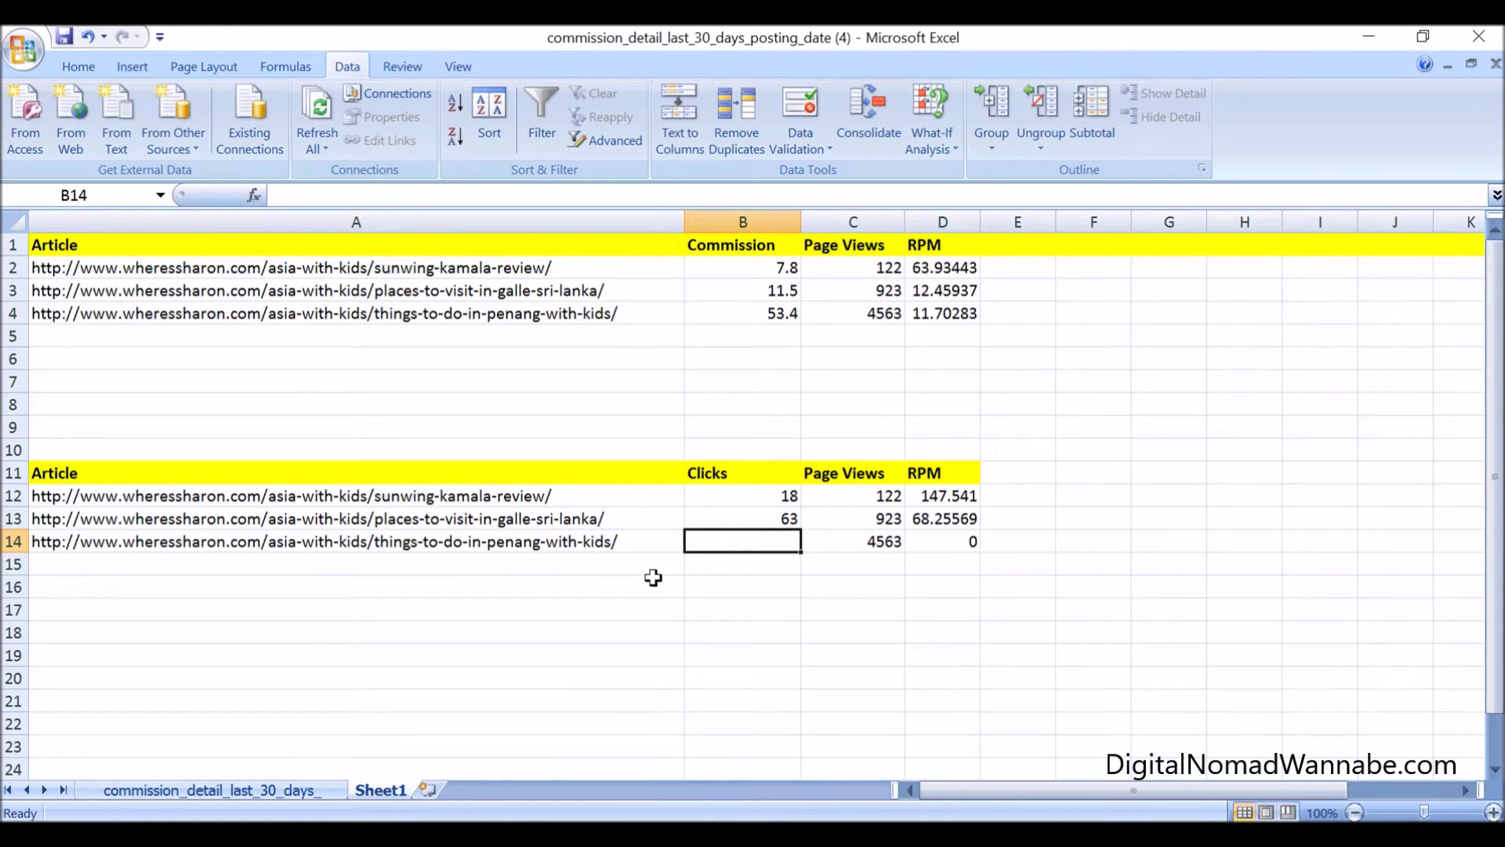
{"action": "type", "text": "180"}
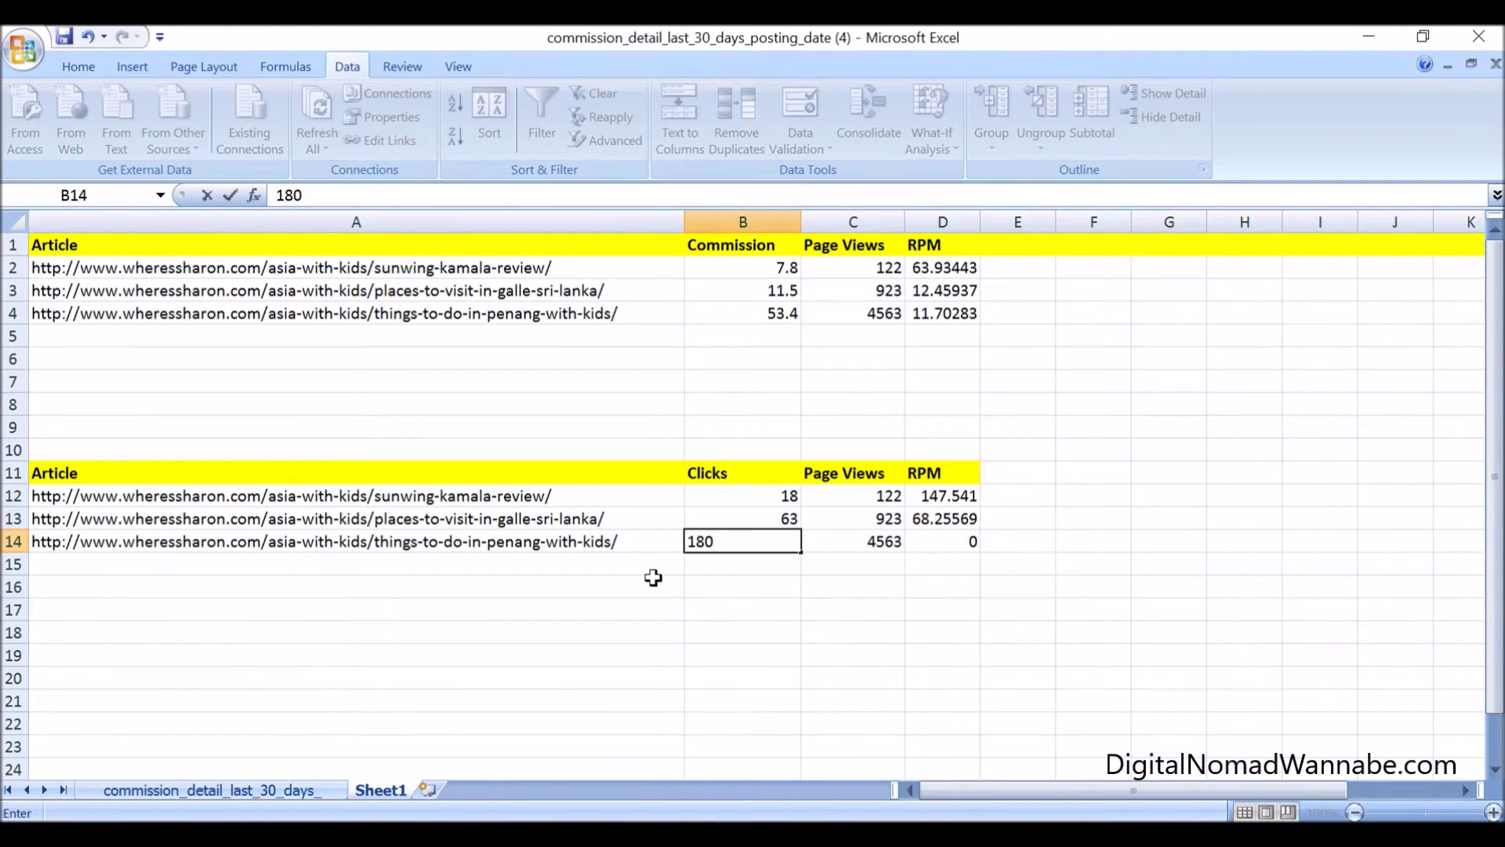
{"action": "key", "text": "Return"}
{"action": "left_click", "coordinate": [696, 833]}
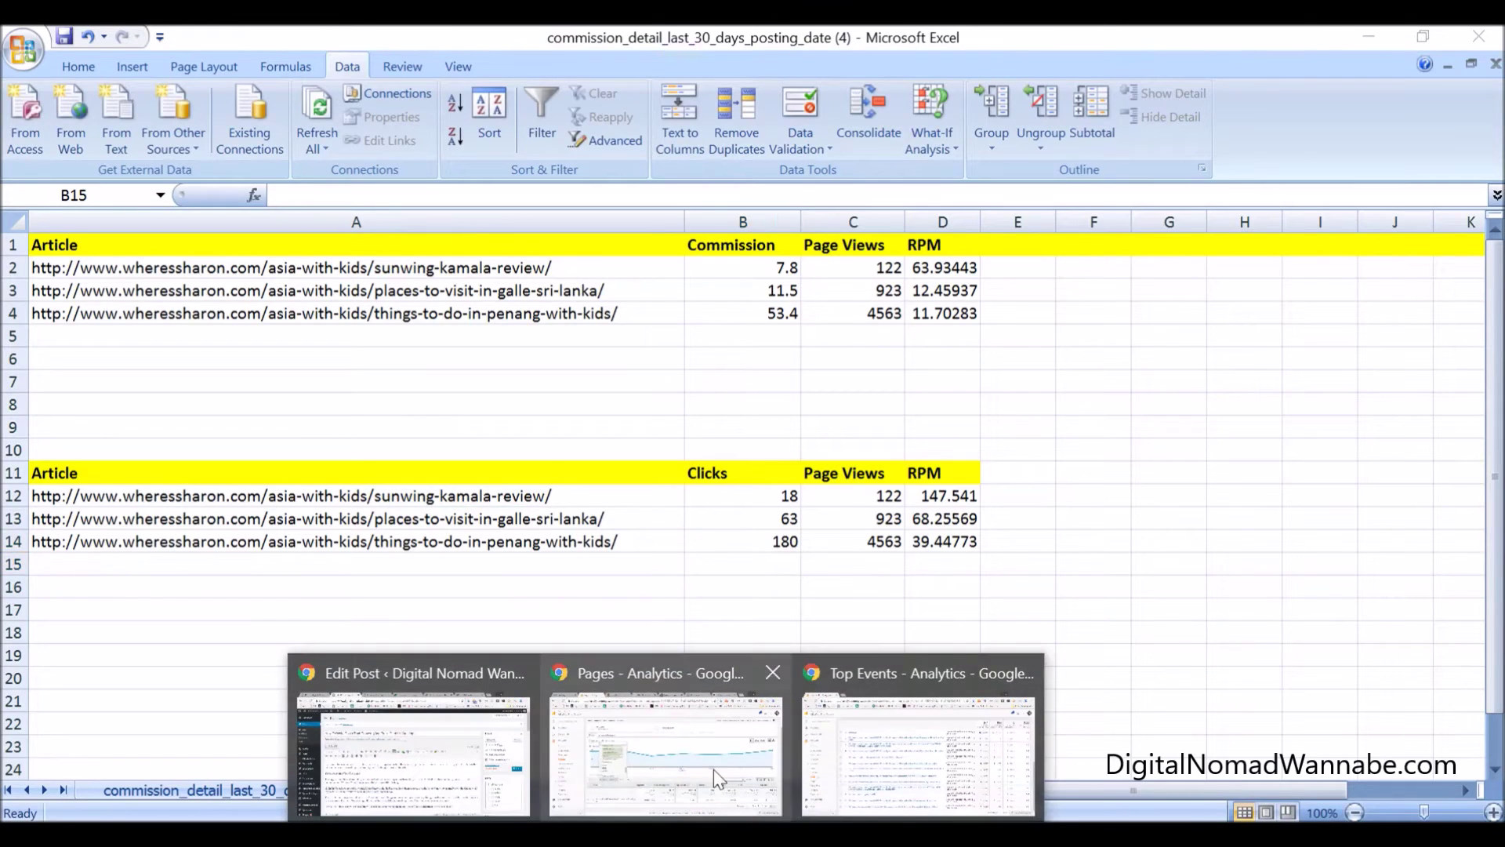
Replace the Page filter value with things-to-do-in-penang-with-kids and apply it.
{"action": "left_click", "coordinate": [913, 749]}
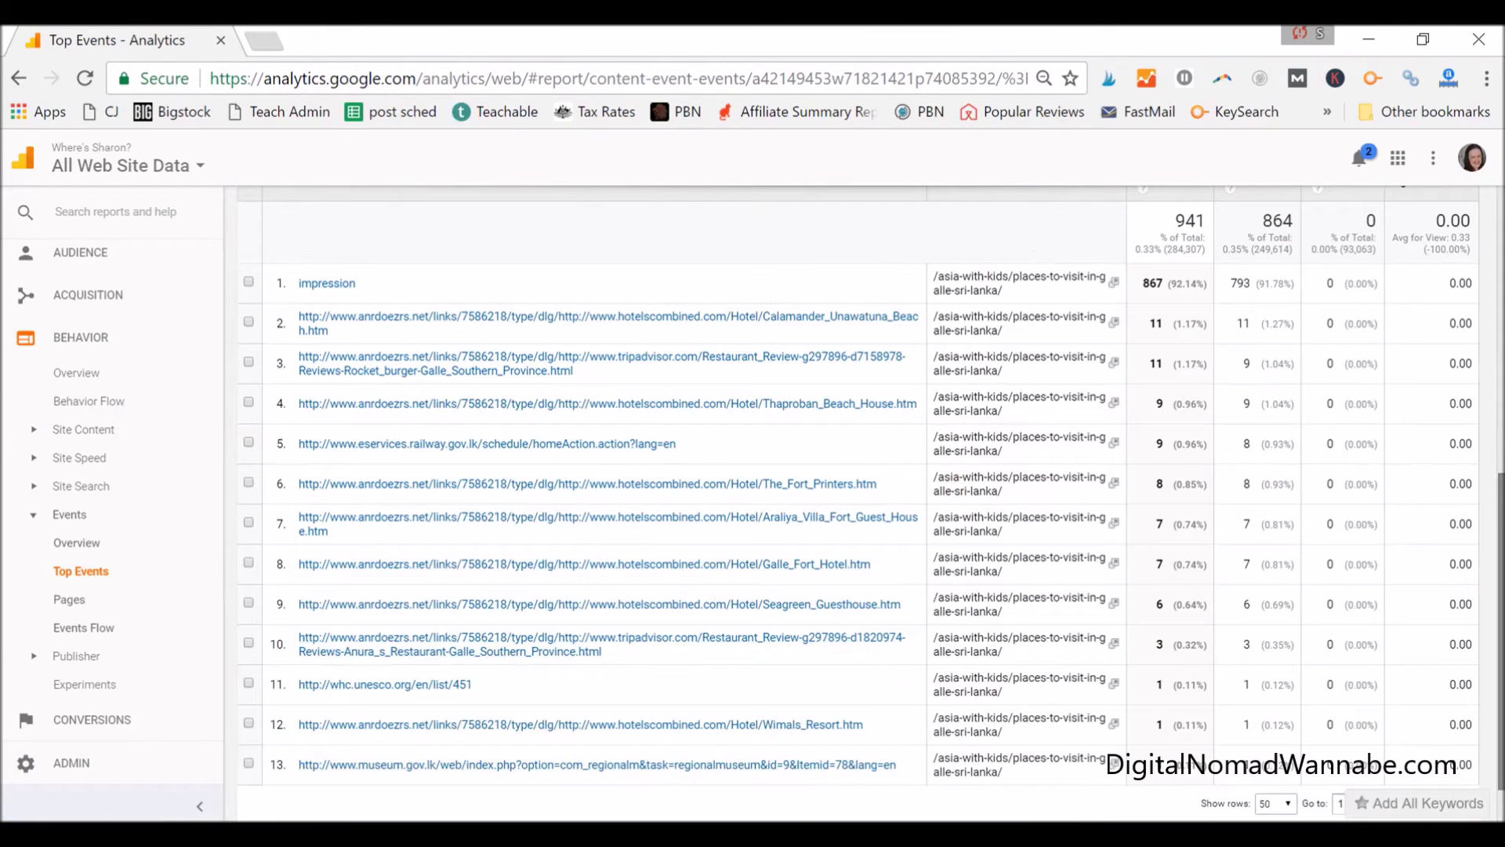
{"action": "scroll", "coordinate": [870, 502], "scroll_direction": "up", "scroll_amount": 4}
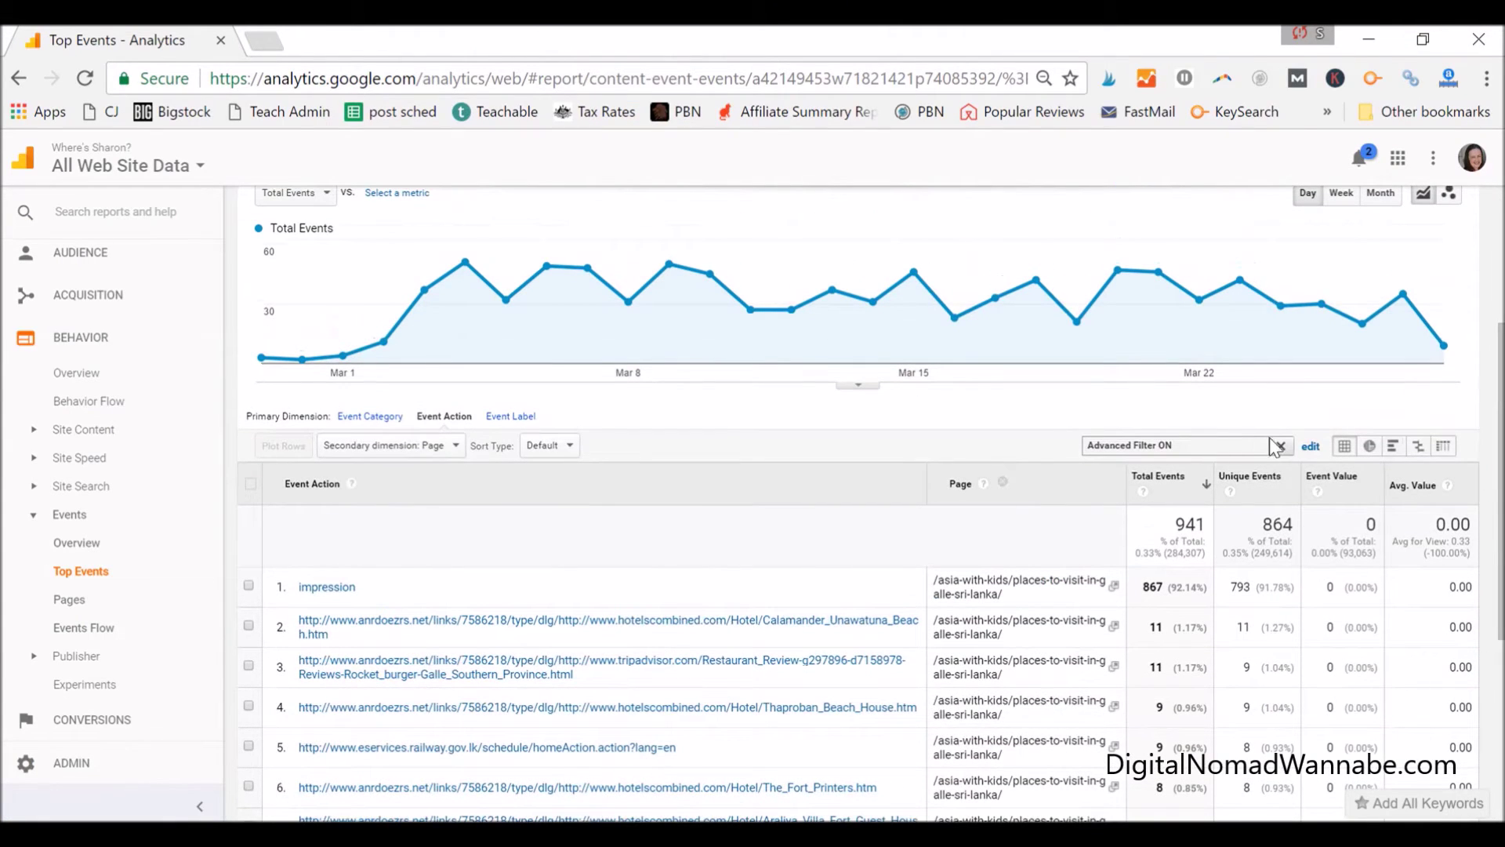
{"action": "left_click", "coordinate": [1313, 446]}
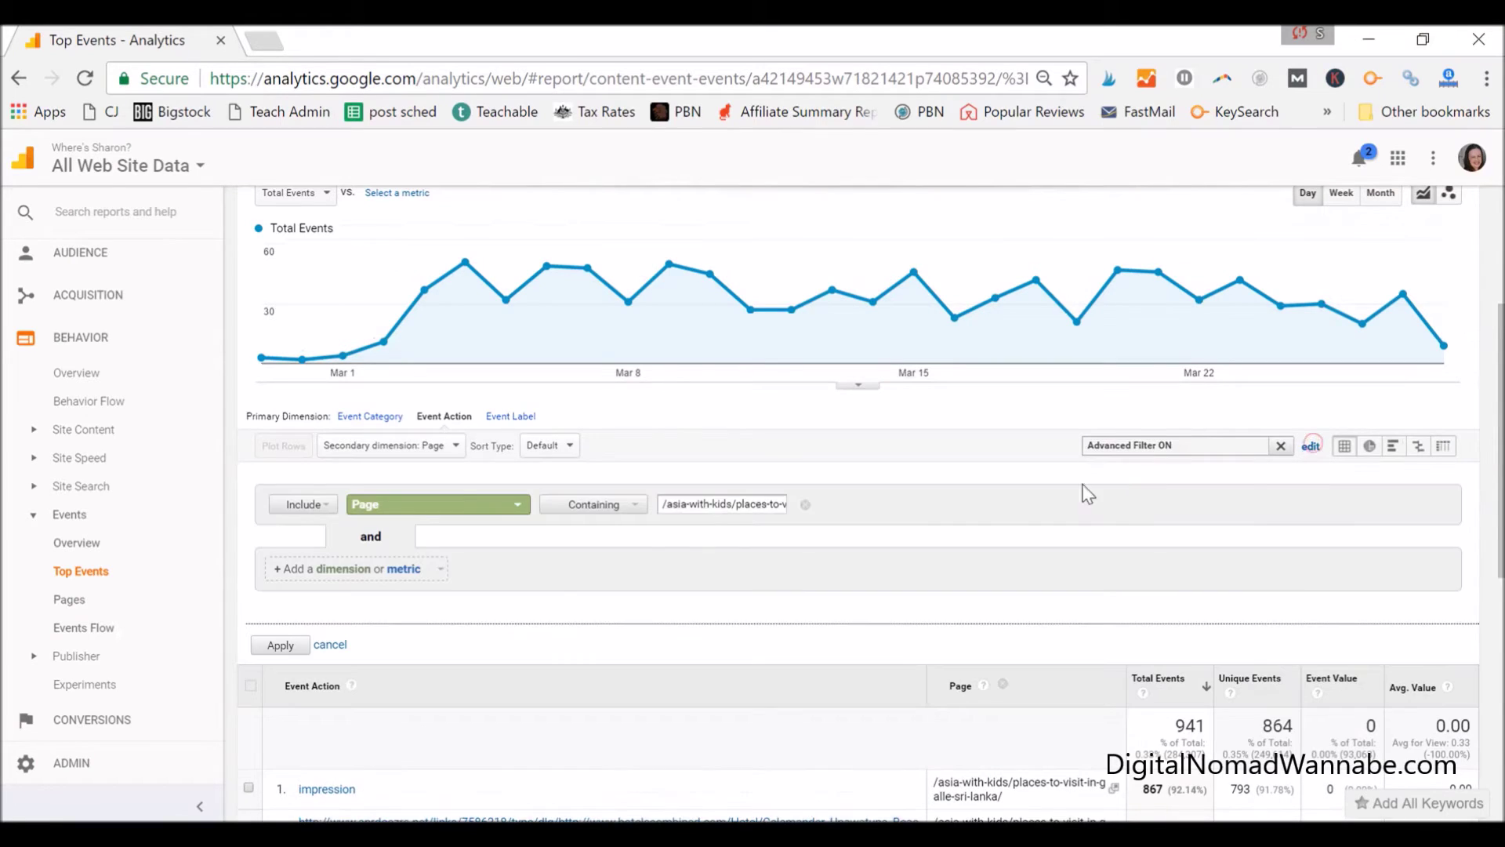
{"action": "triple_click", "coordinate": [724, 503]}
{"action": "type", "text": "pen"}
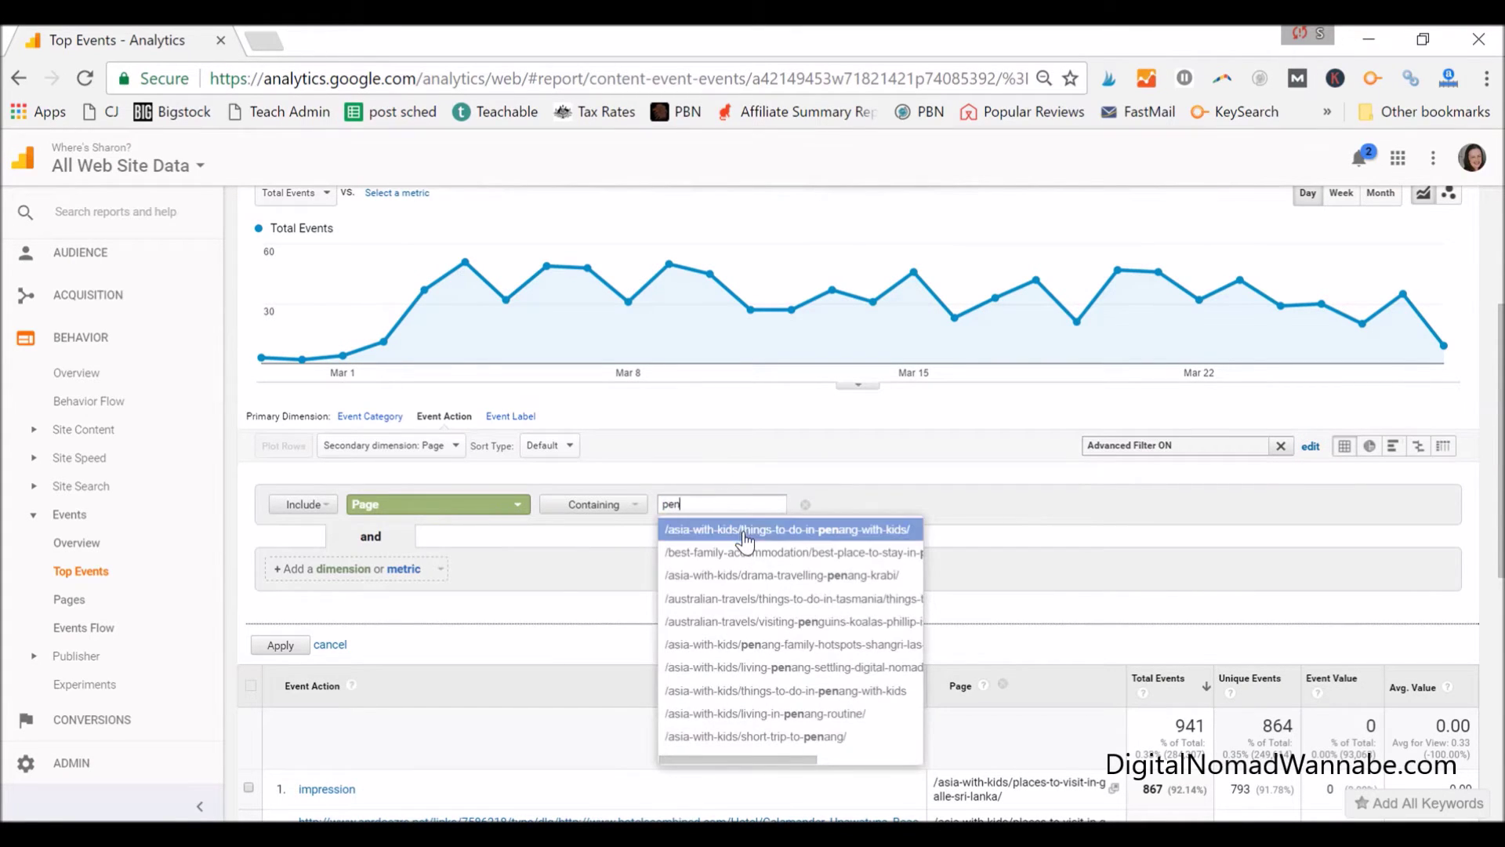
{"action": "left_click", "coordinate": [742, 530]}
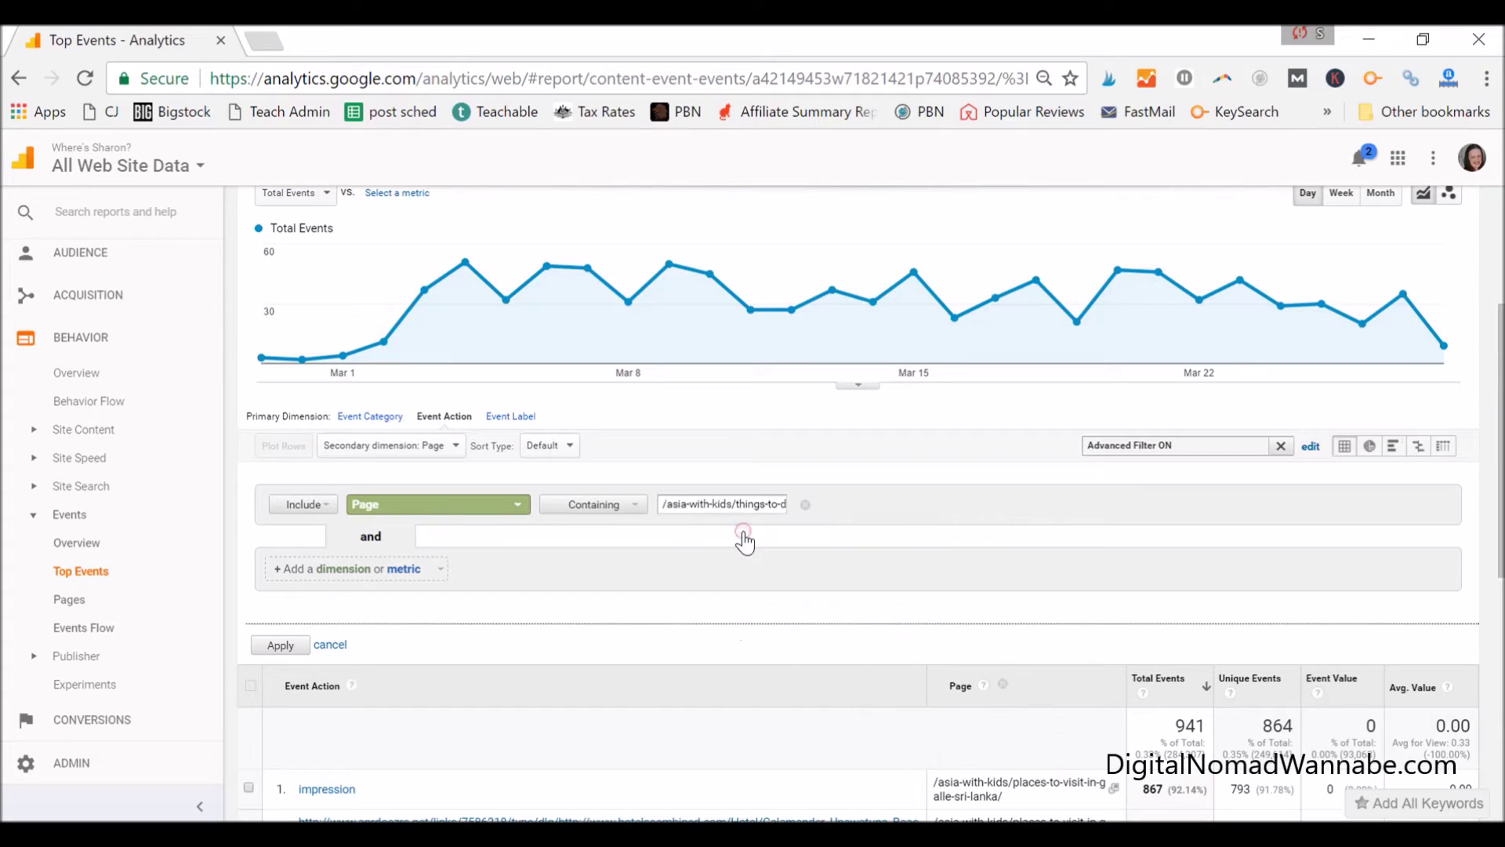
{"action": "left_click", "coordinate": [280, 648]}
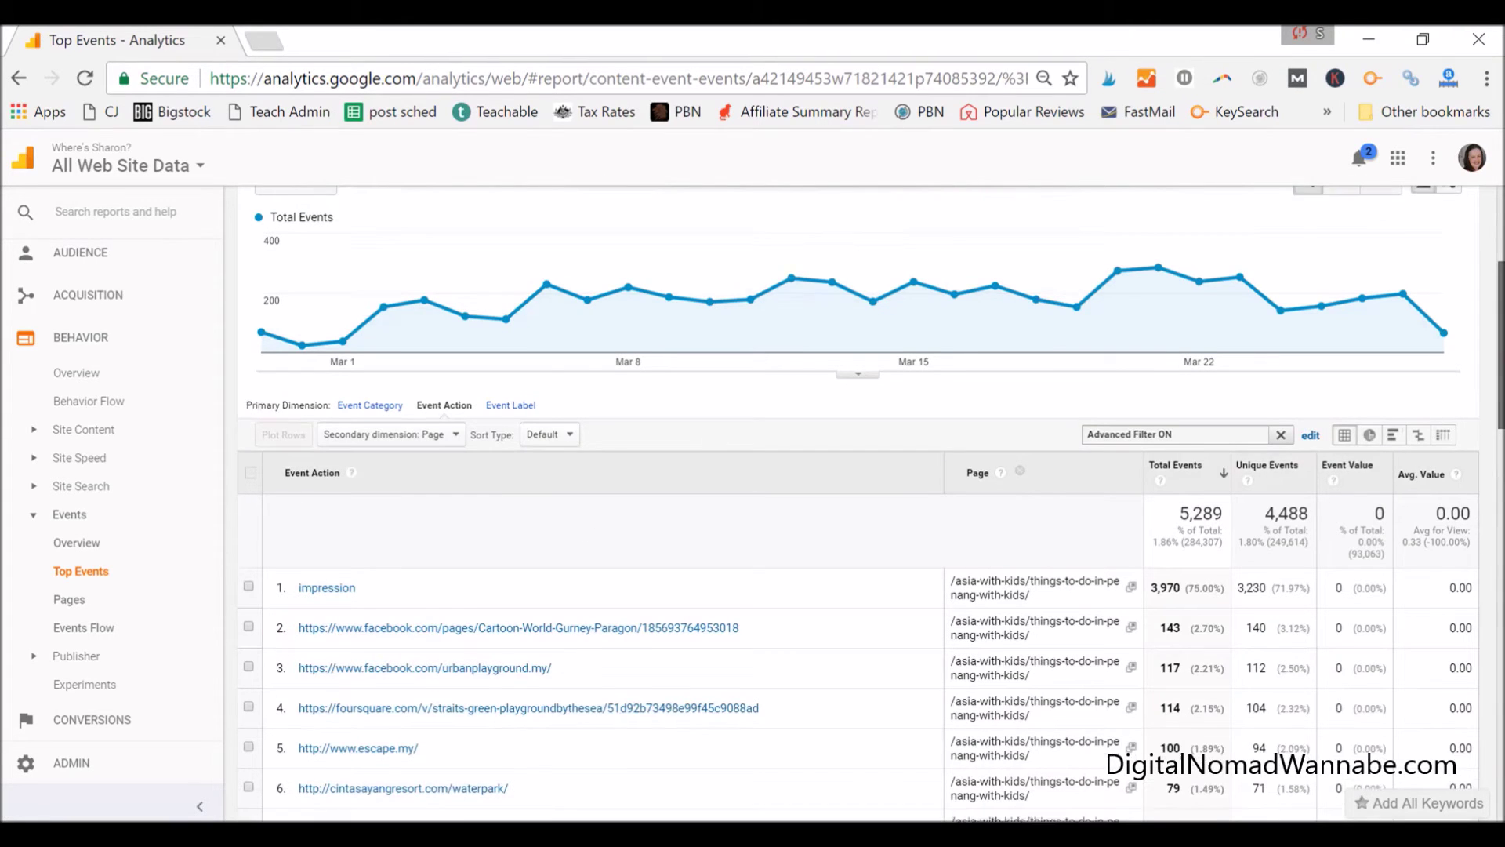
{"action": "scroll", "coordinate": [858, 502], "scroll_direction": "down", "scroll_amount": 15}
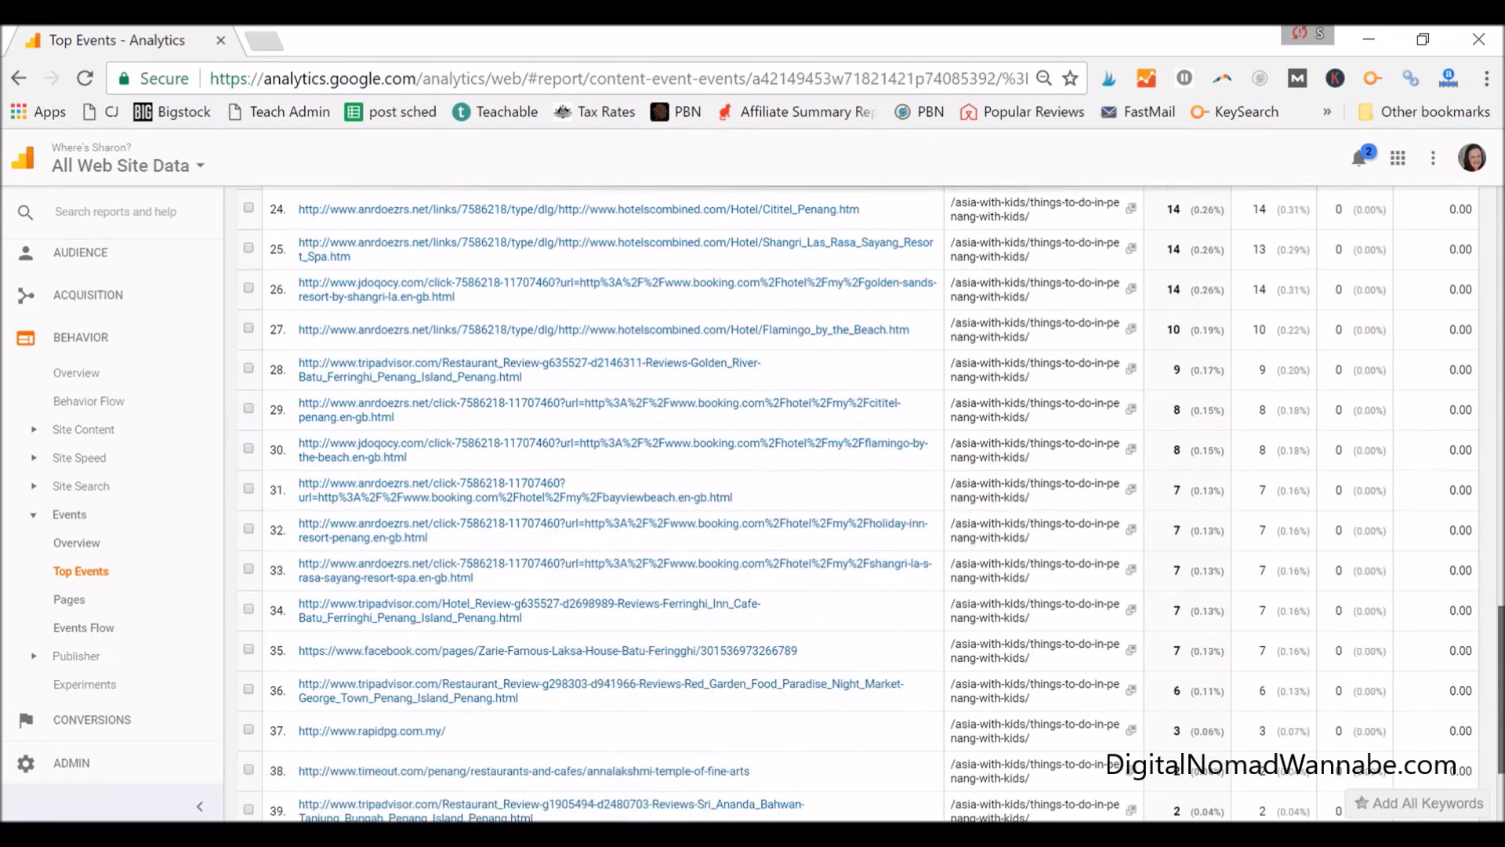
{"action": "scroll", "coordinate": [829, 521], "scroll_direction": "down", "scroll_amount": 3}
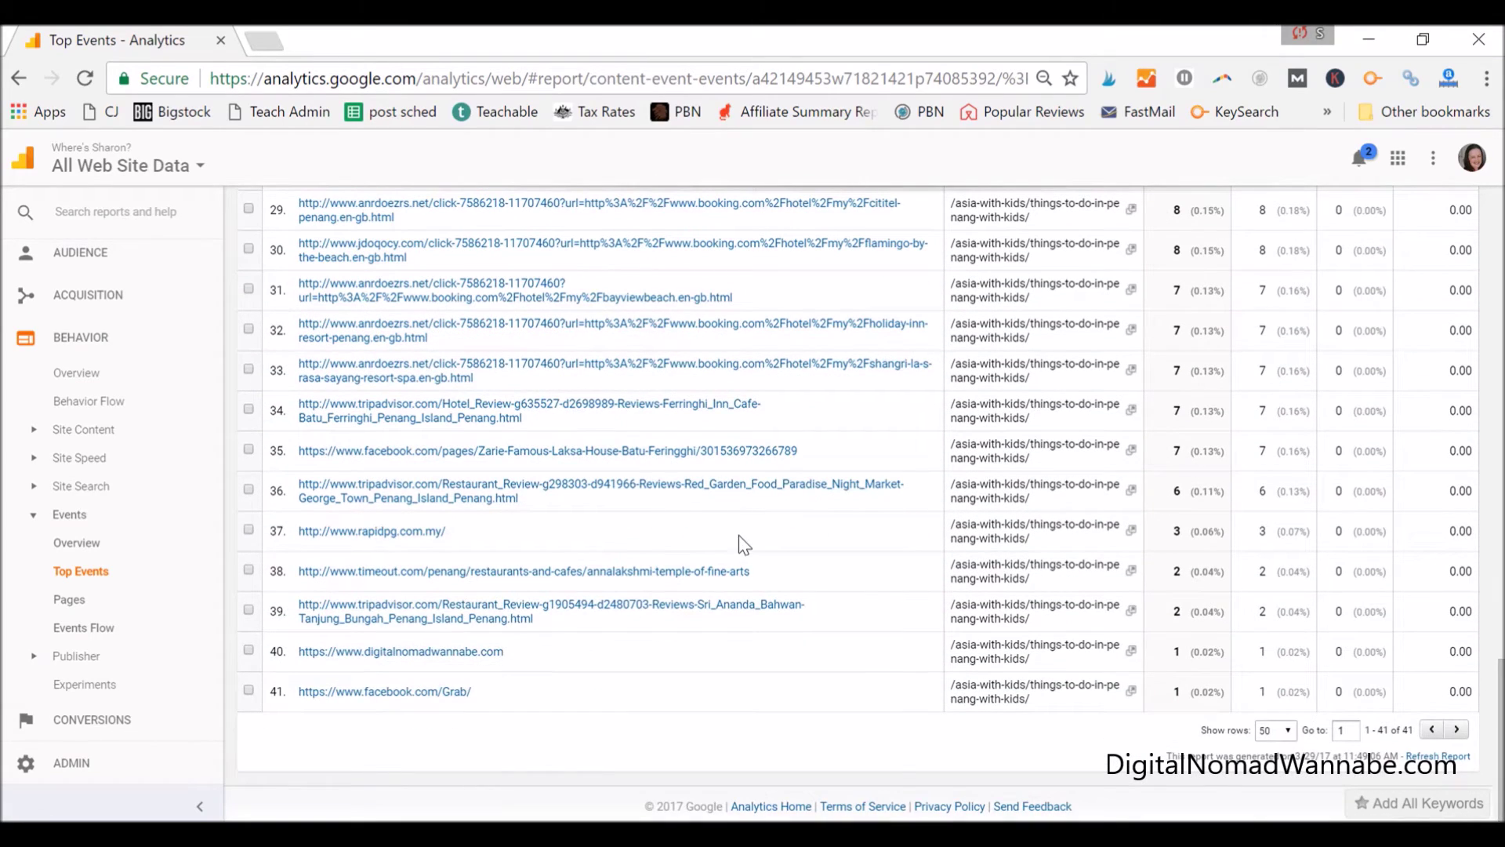
{"action": "scroll", "coordinate": [726, 533], "scroll_direction": "up", "scroll_amount": 3}
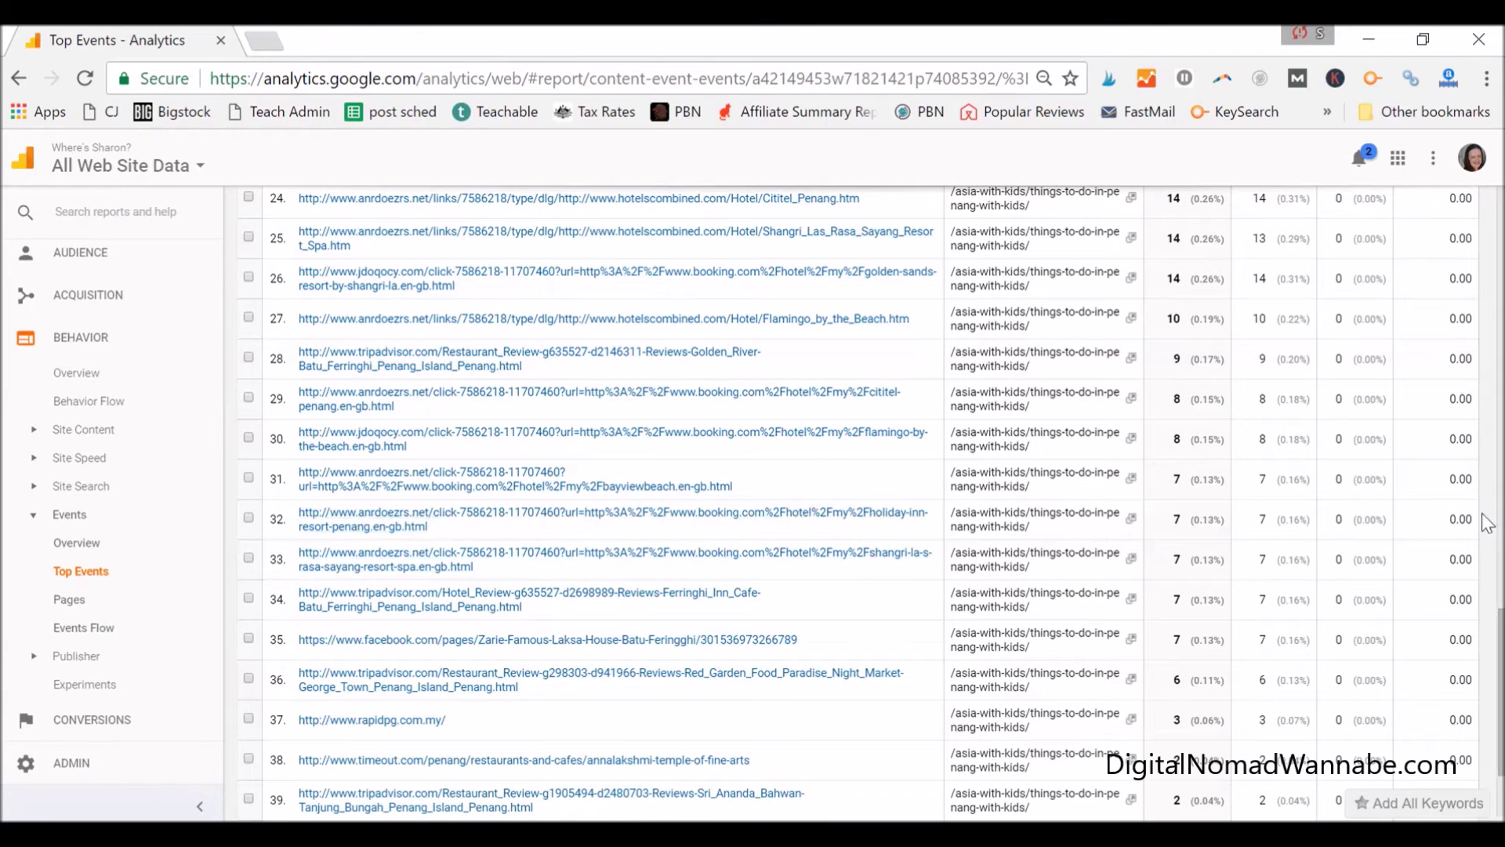
{"action": "left_click_drag", "start_coordinate": [1502, 690], "coordinate": [1502, 471]}
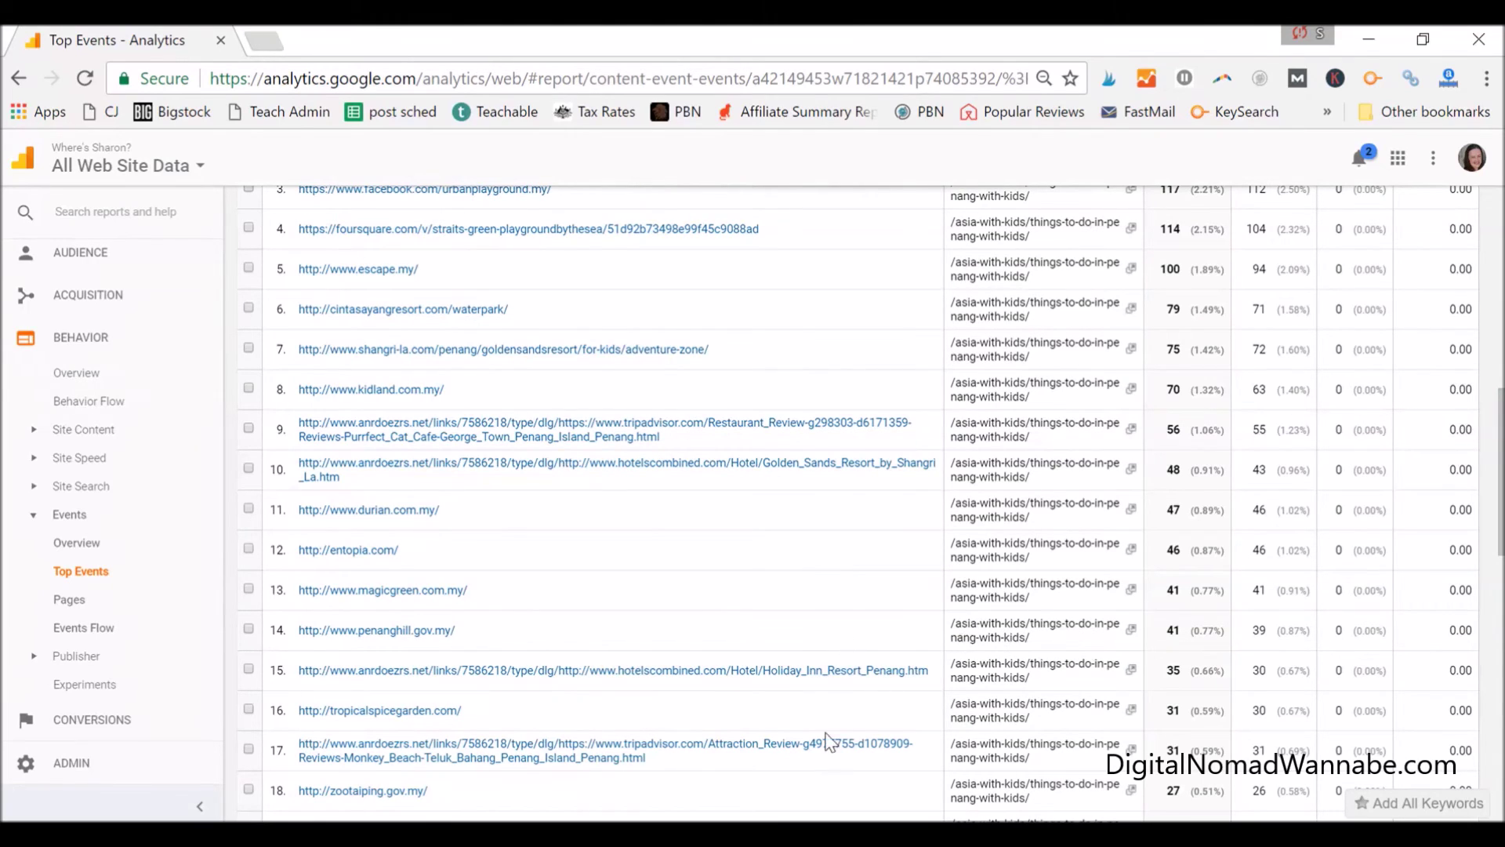
Inspect the RPM formulas in D12 and D13, e.g. =B13/(C13/1000), in the commission workbook.
{"action": "left_click", "coordinate": [821, 807]}
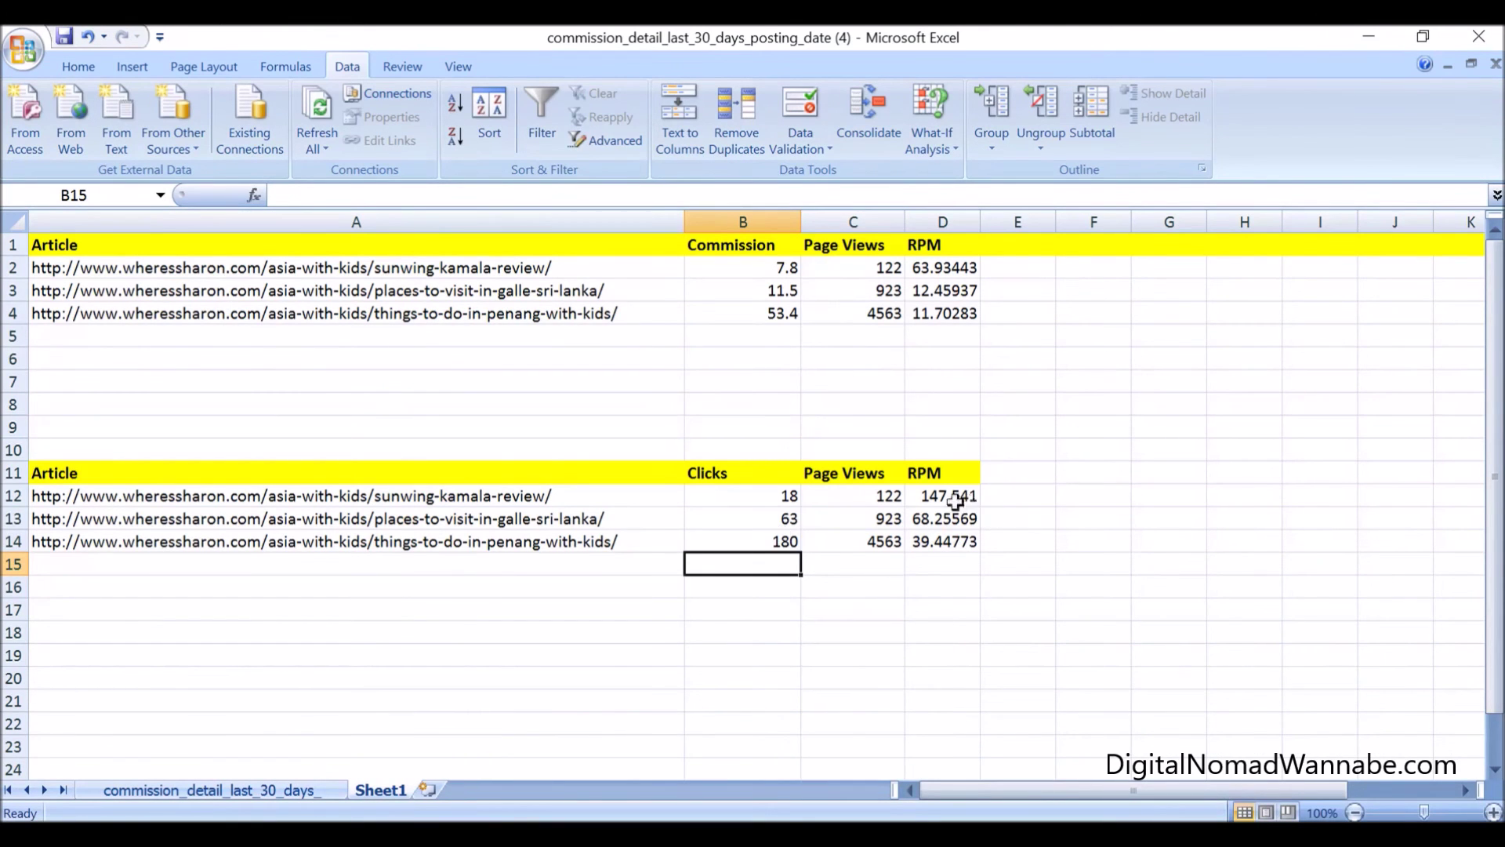
{"action": "left_click", "coordinate": [955, 495]}
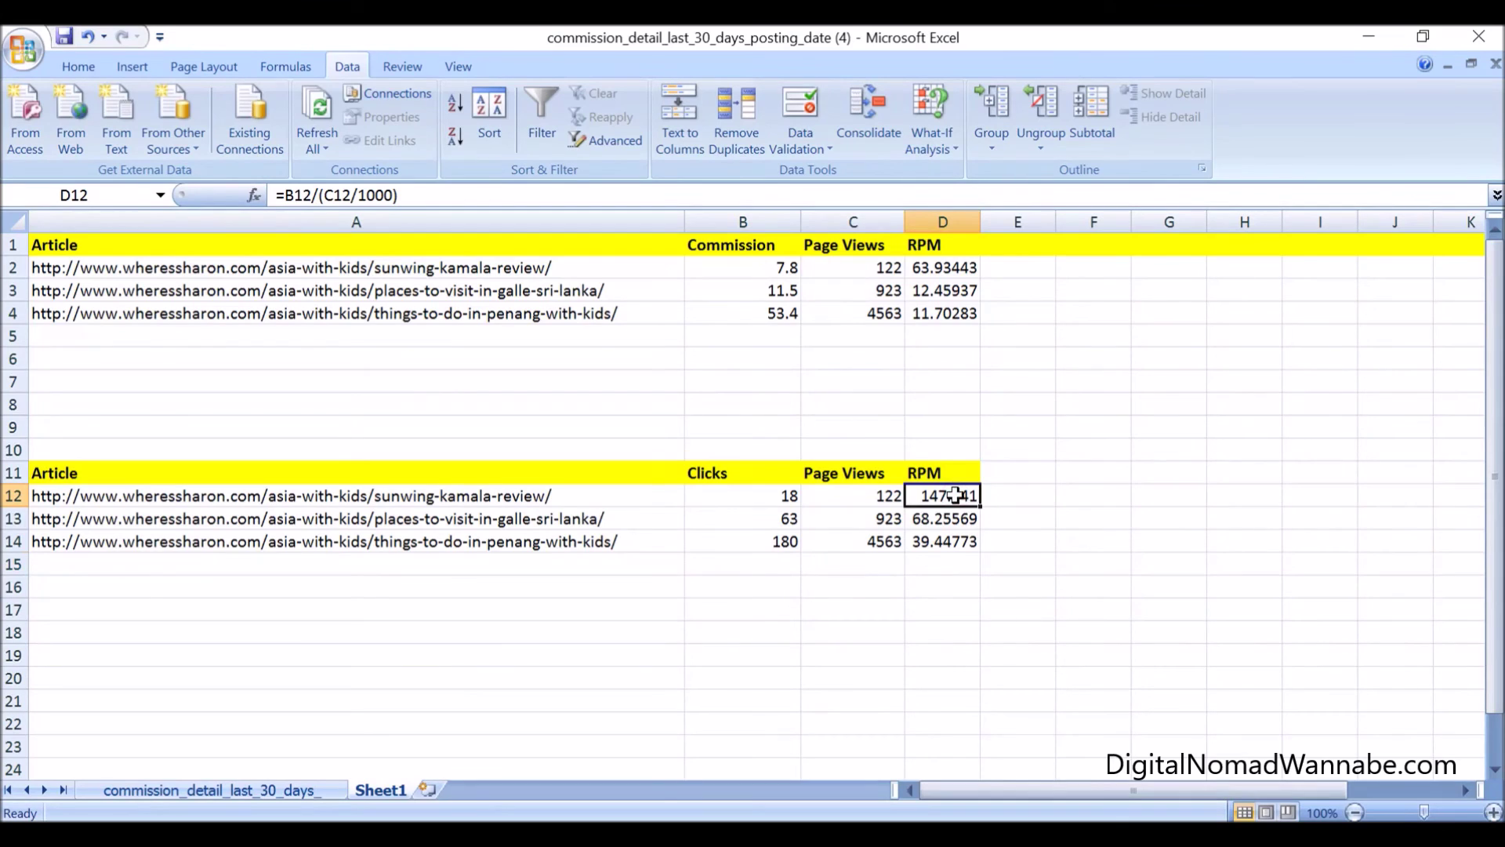
{"action": "left_click", "coordinate": [557, 519]}
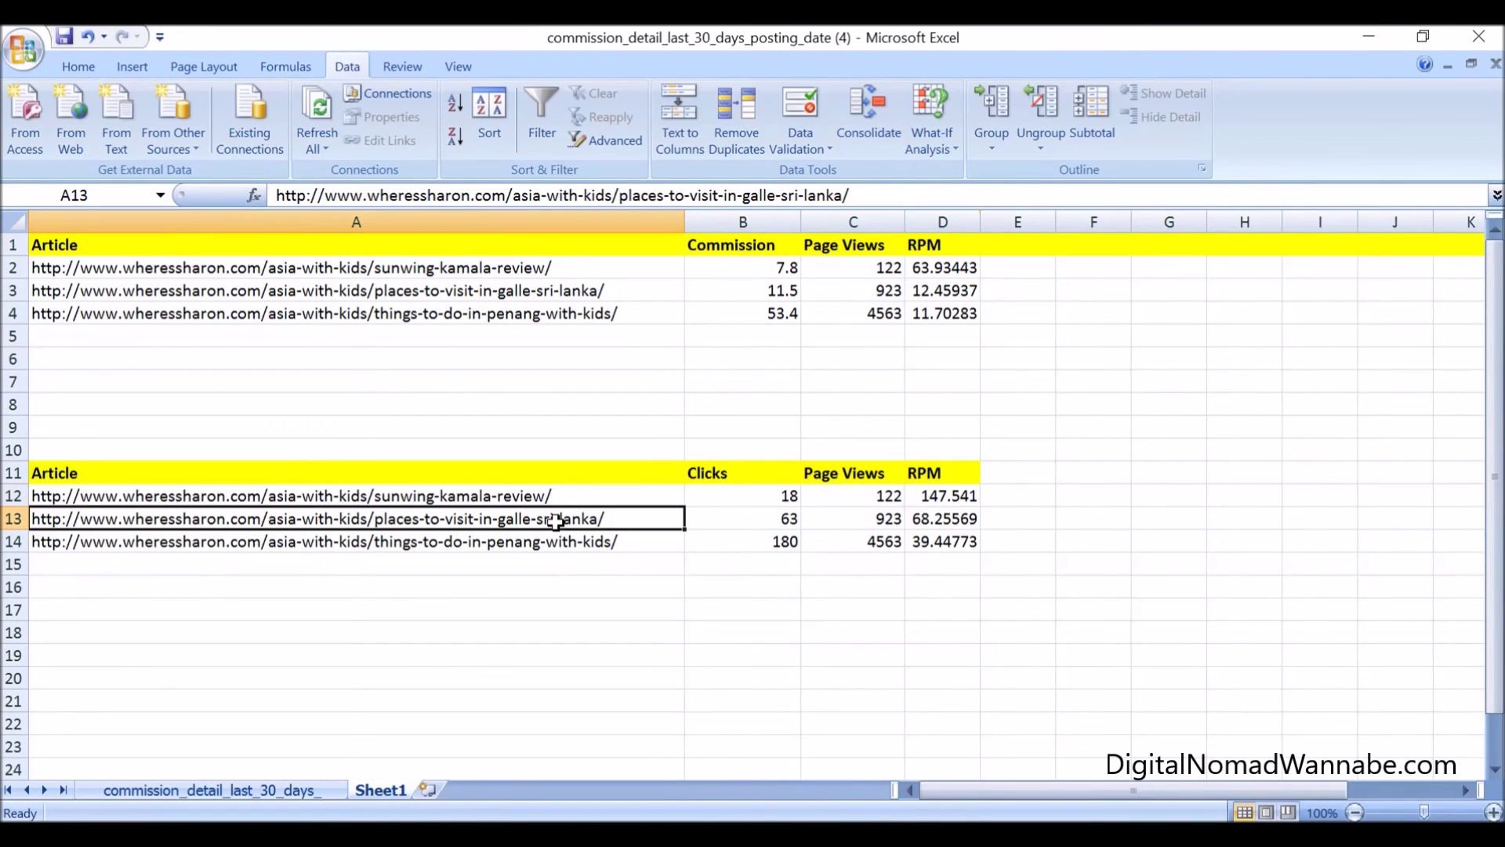
{"action": "key", "text": "Down"}
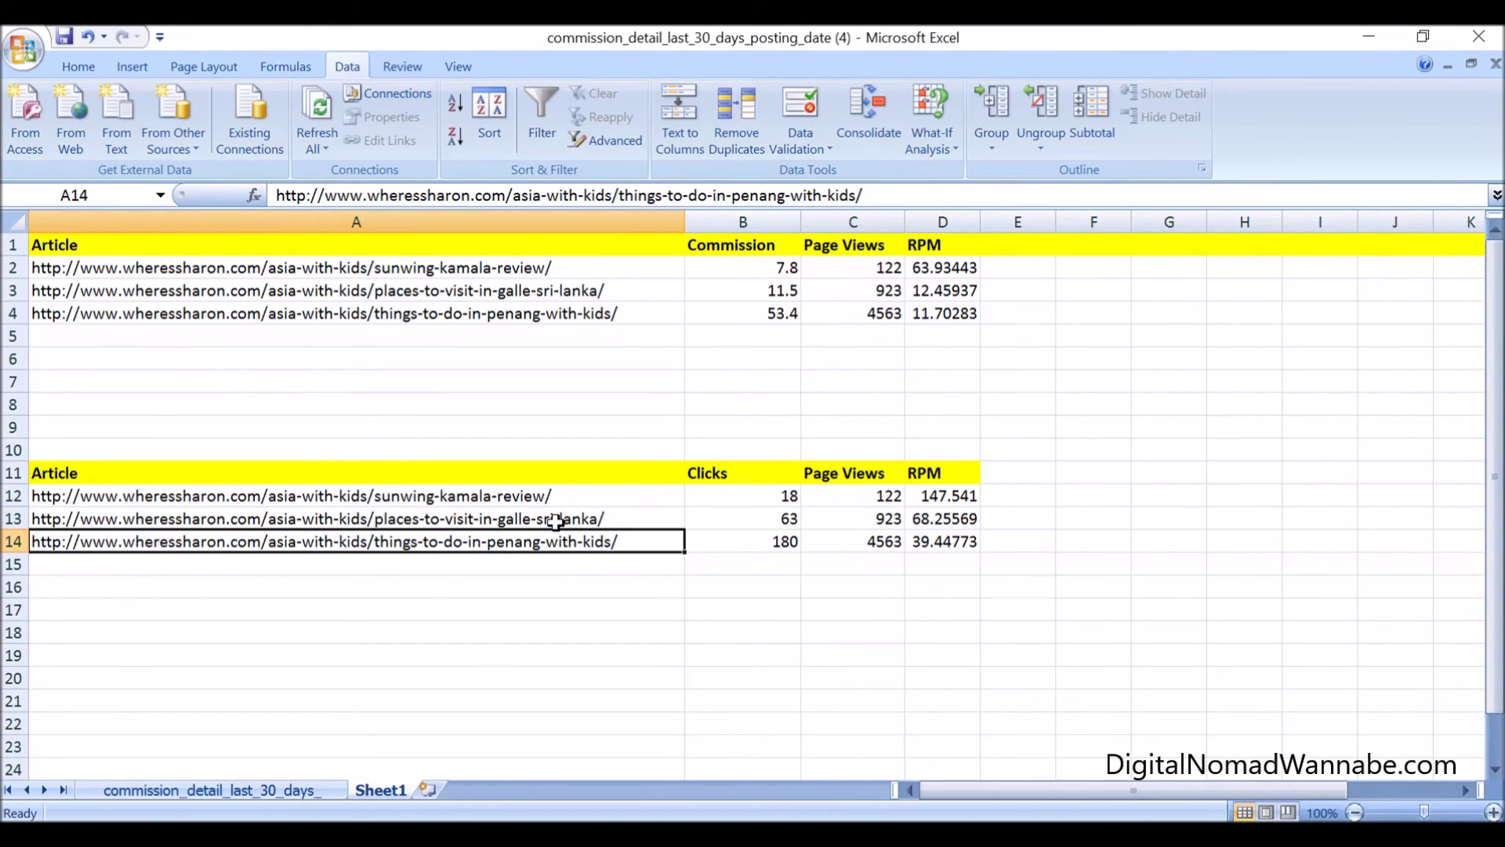
{"action": "key", "text": "Up"}
{"action": "key", "text": "Right"}
{"action": "key", "text": "Right"}
{"action": "key", "text": "Right"}
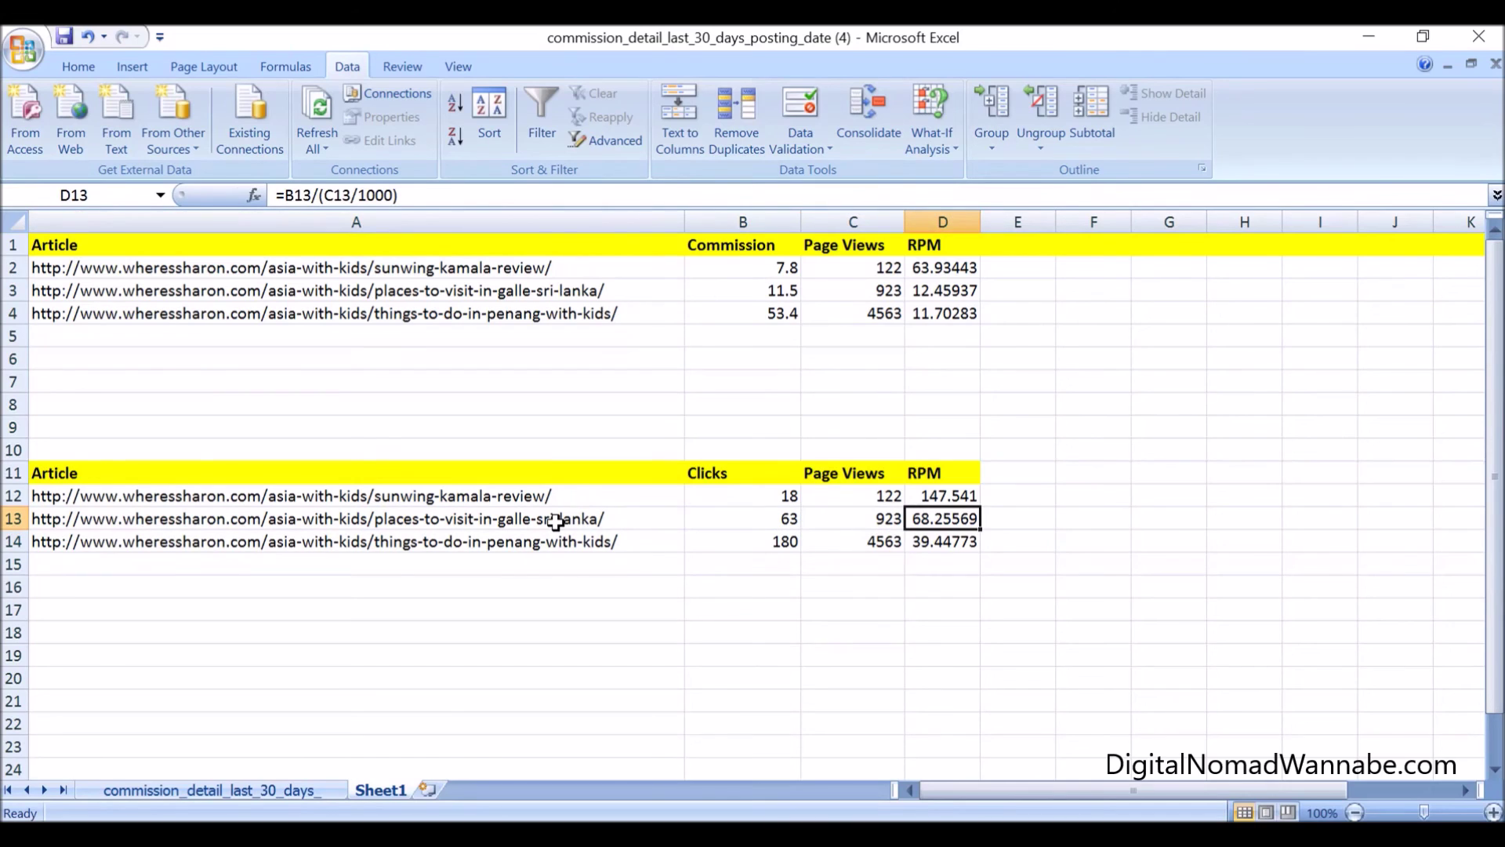